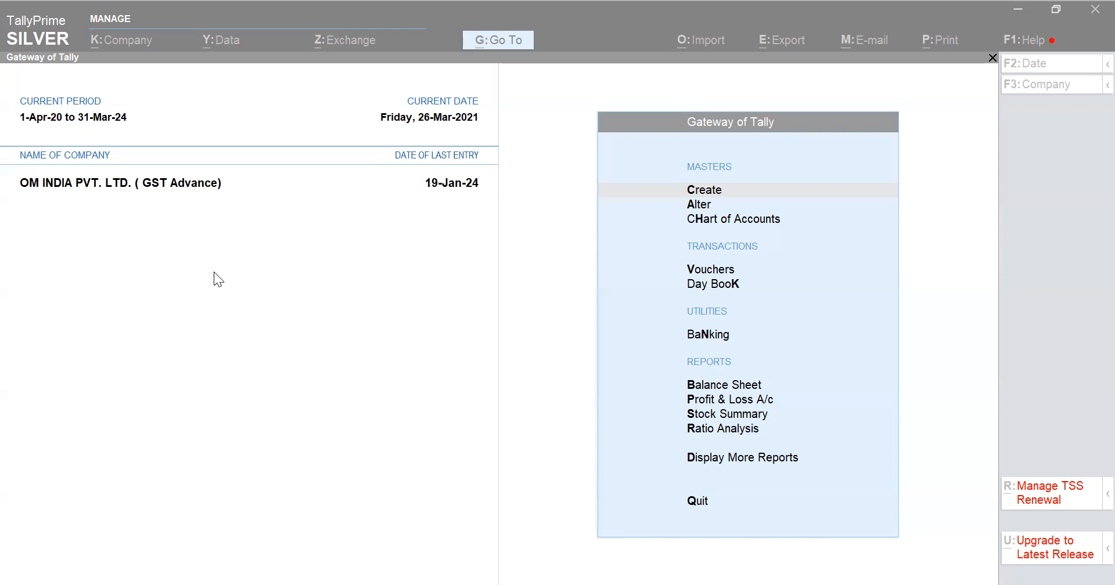
Open the Balance Sheet and drill down into the Sundry Debtors group summary
click(402, 276)
key(b)
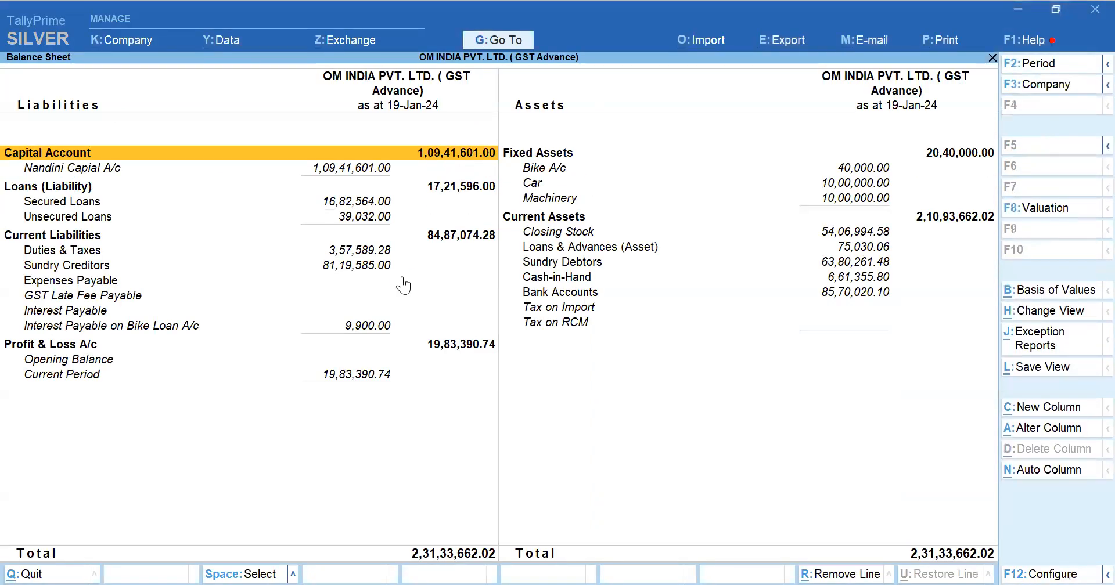
key(Right)
key(Down)
key(Down)
key(Down)
key(Down)
key(Down)
key(Down)
key(Down)
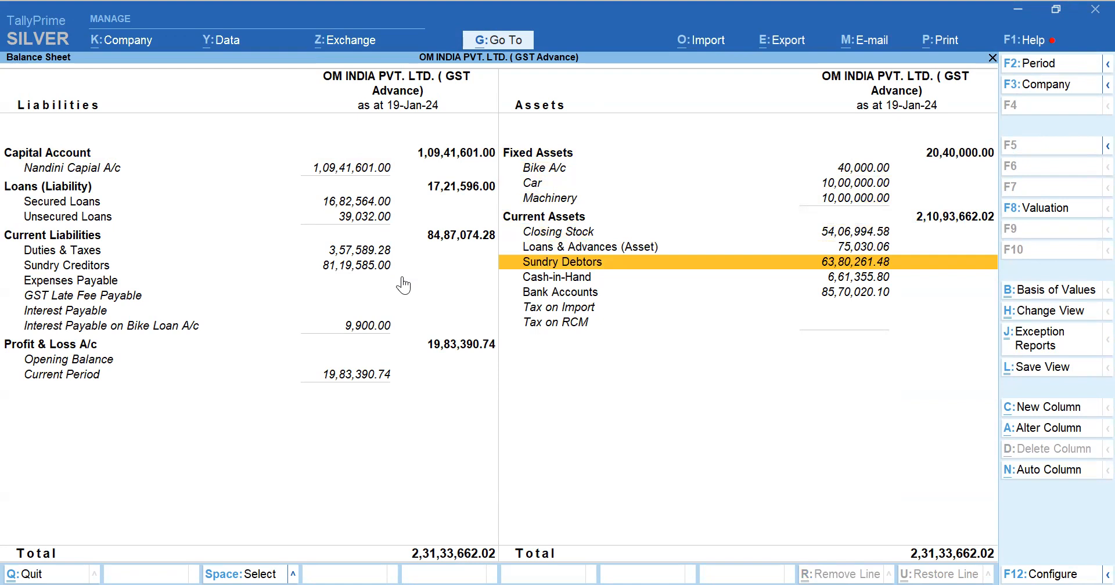
key(Return)
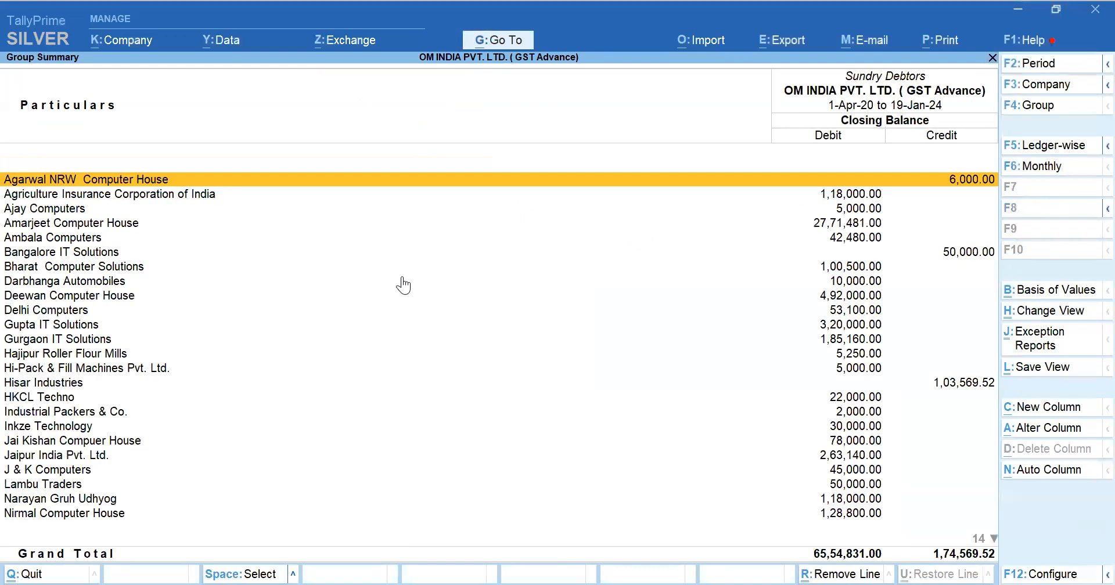
Review the Sundry Debtors closing balances against the Balance Sheet figure, and return to the Gateway of Tally
key(Down)
key(Down)
key(Down)
key(Down)
key(Down)
key(Down)
key(Down)
key(Down)
key(Down)
key(Down)
key(Down)
key(Down)
key(Down)
key(Down)
key(Down)
key(Down)
key(Down)
key(Down)
key(Down)
key(Down)
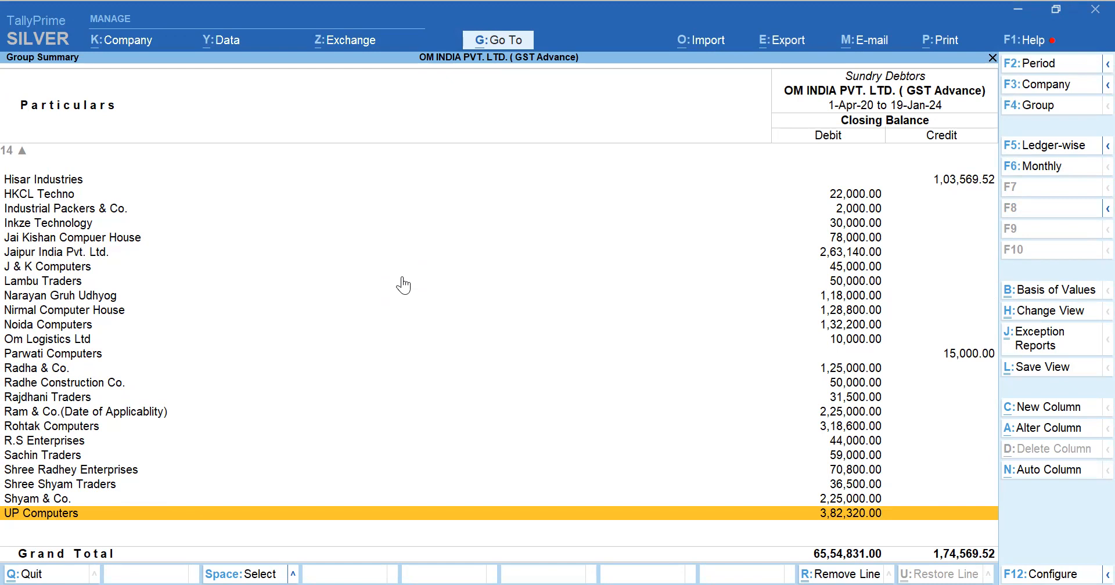
key(Escape)
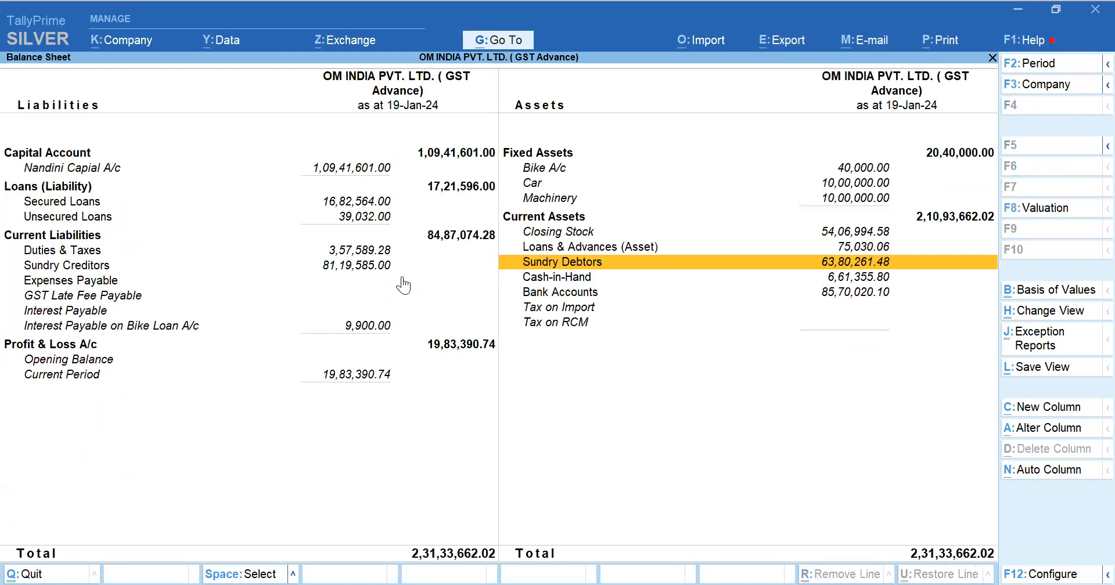
click(874, 268)
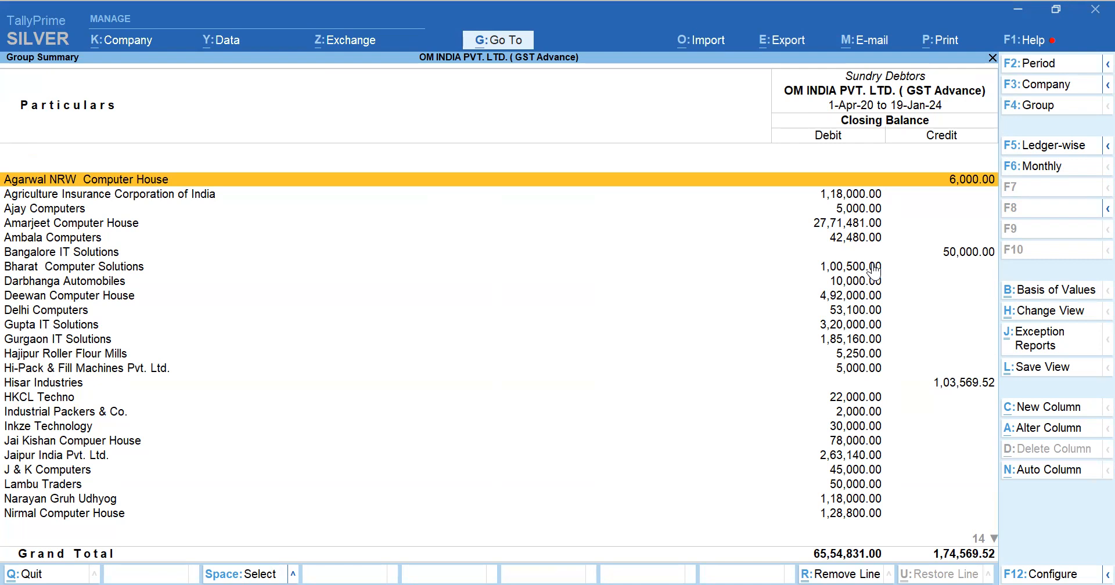
key(Escape)
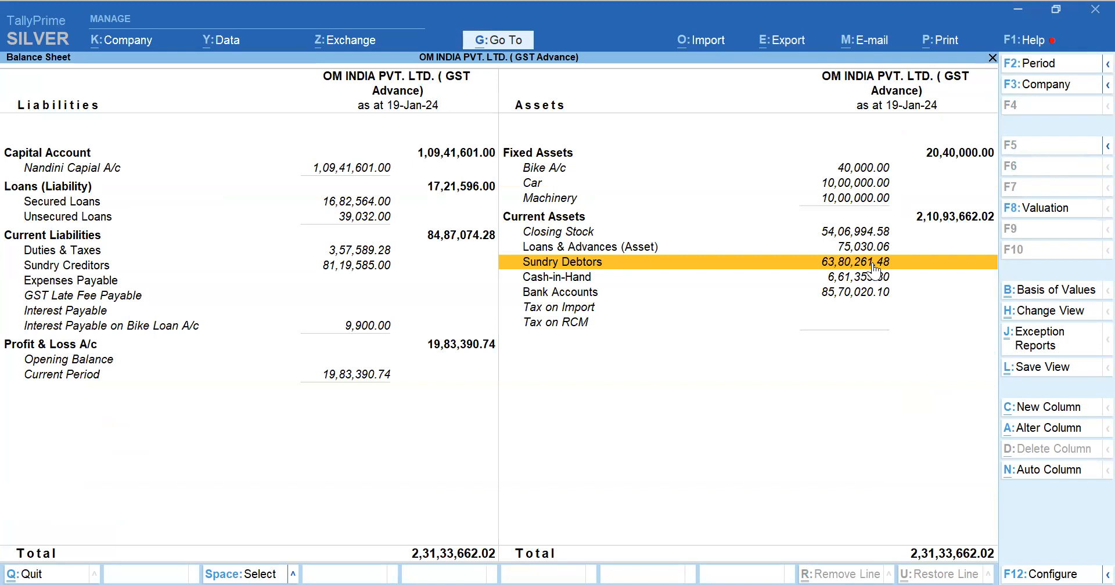
click(875, 269)
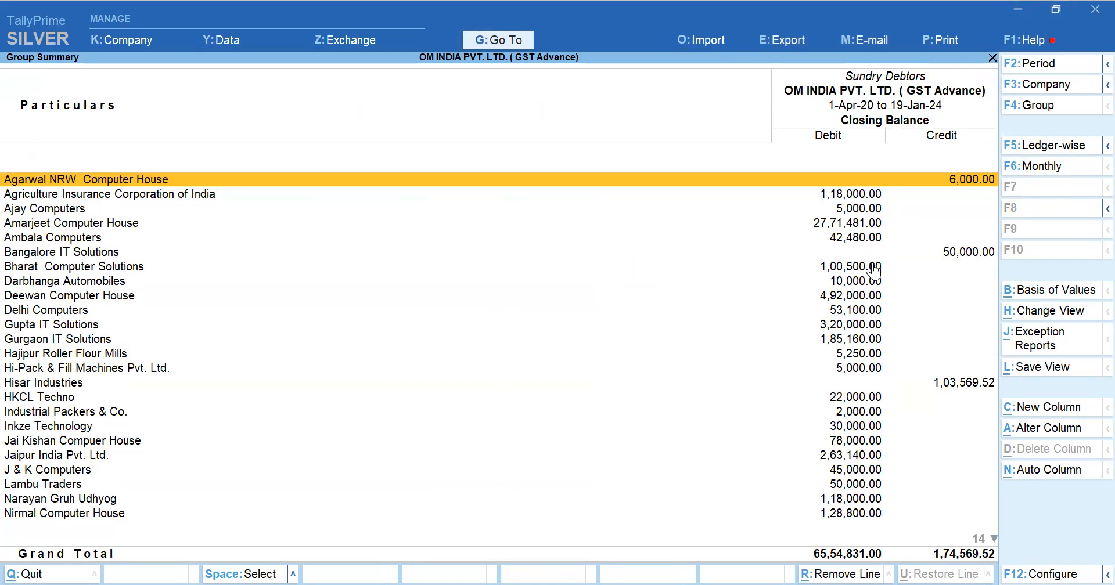
key(Escape)
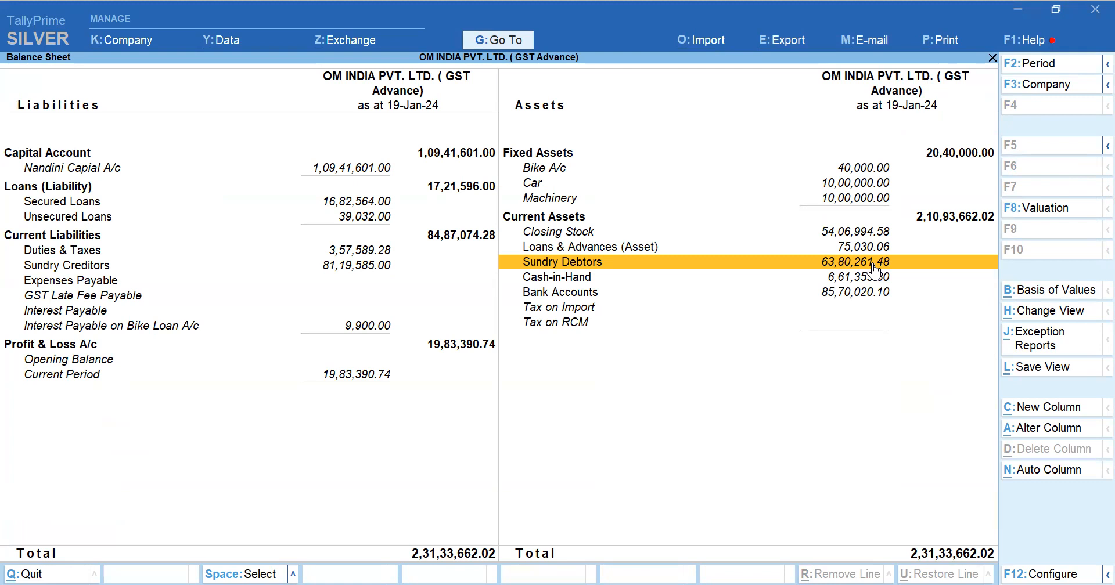
key(Escape)
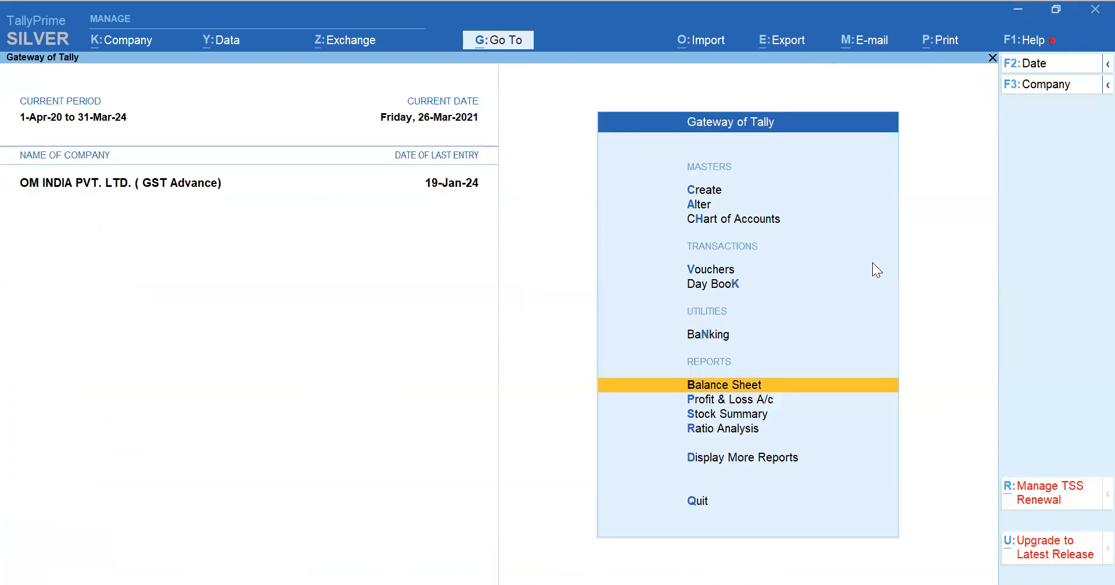
Reopen the Balance Sheet and bring up the party-wise balances under Sundry Debtors
key(Return)
key(alt+F5)
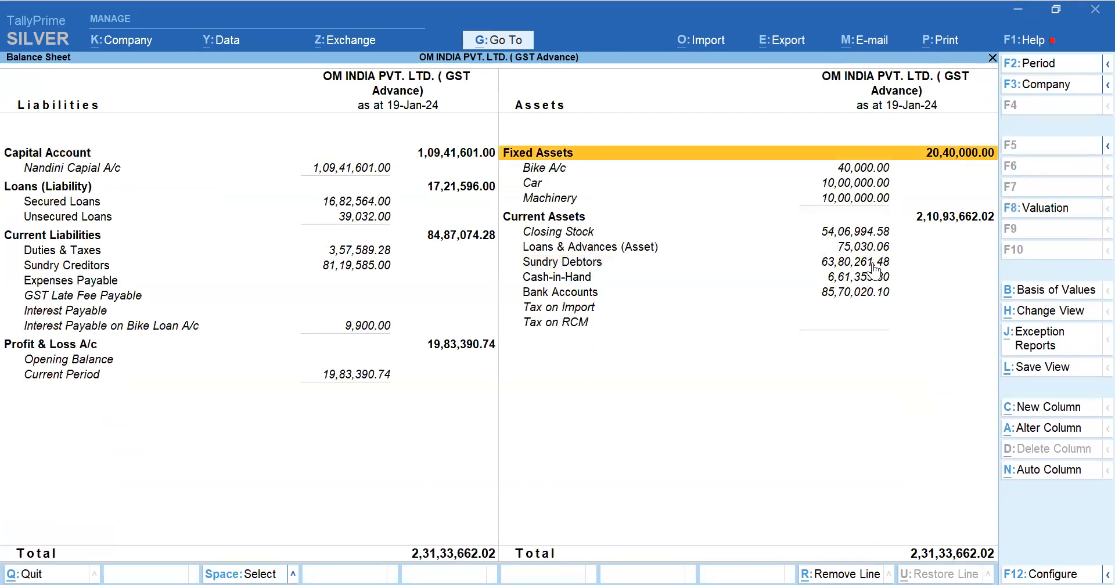
click(873, 262)
key(Return)
View the monthly summary of the Bangalore IT Solutions ledger, and return to the Sundry Debtors summary
key(Down)
key(Down)
key(Down)
key(Down)
key(Down)
key(Down)
key(Down)
key(Down)
key(Down)
key(Down)
key(Up)
key(Up)
key(Up)
key(Up)
key(Up)
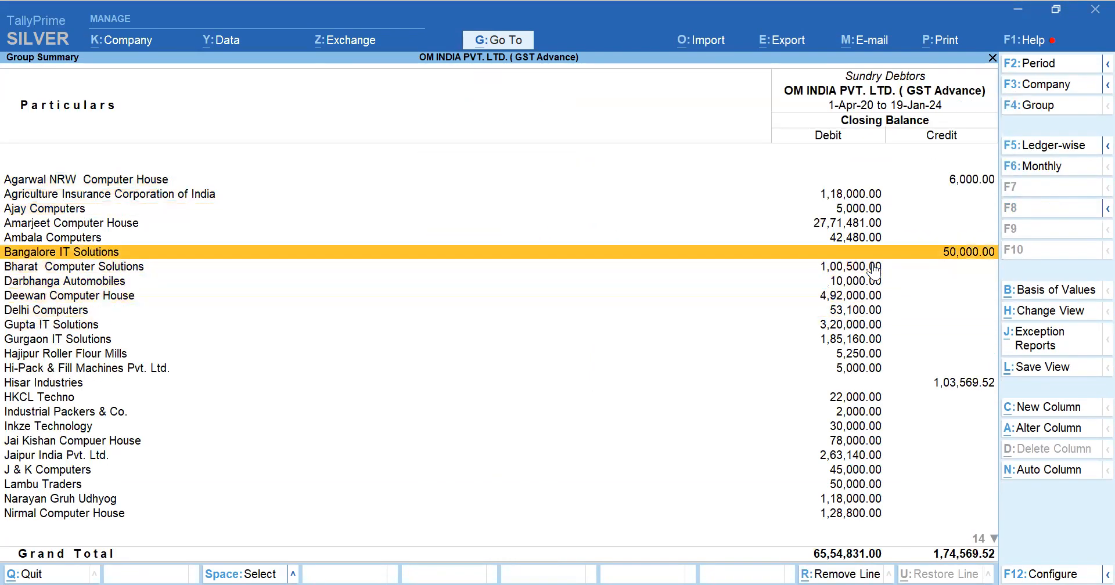
key(Return)
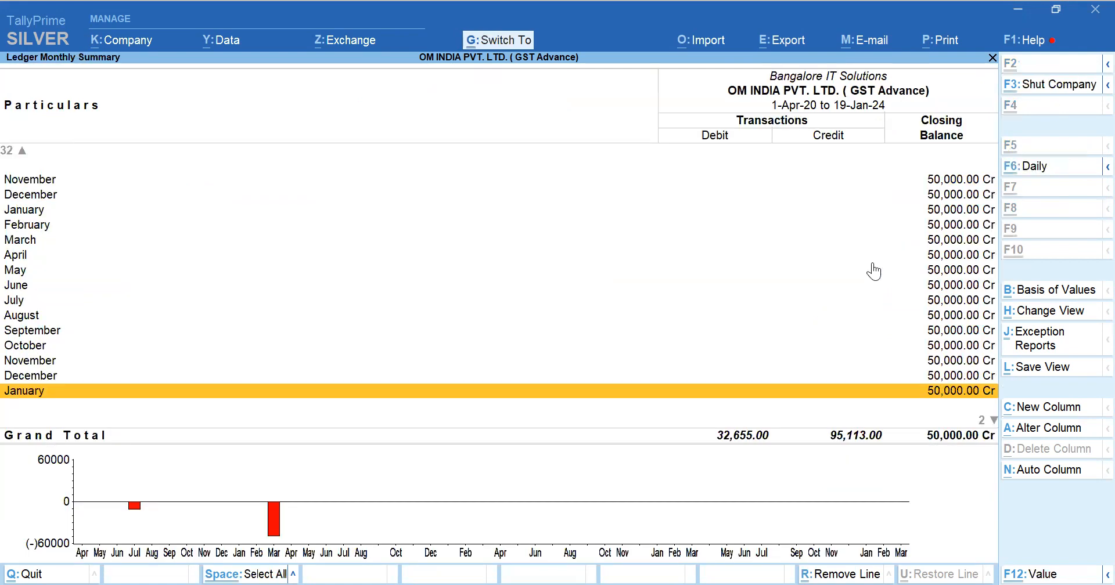
key(Escape)
Set the Sundry Debtors summary period to 1-4-2020 through 31-3-2021
key(F2)
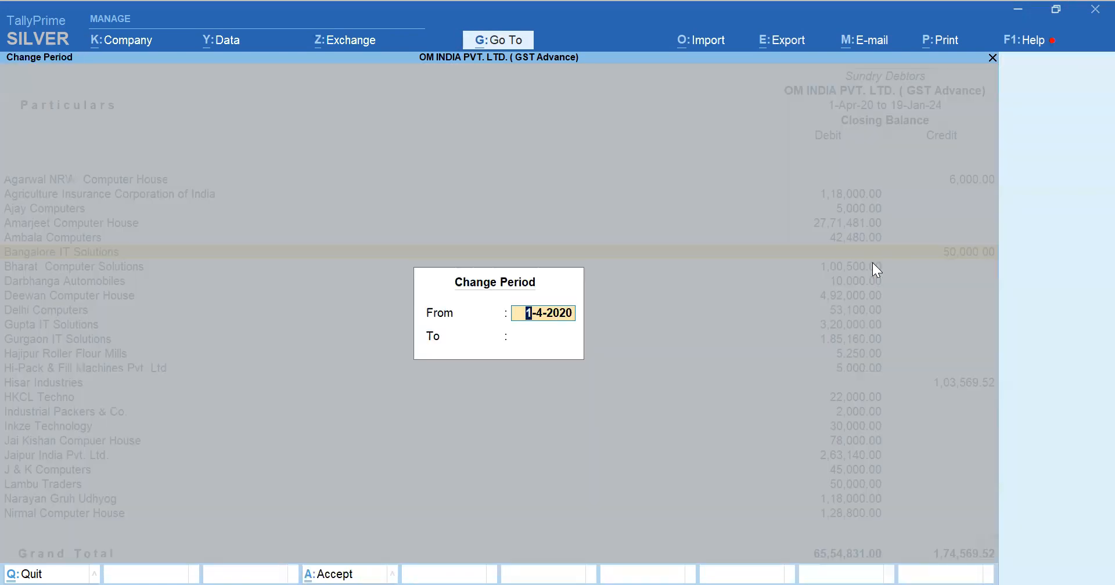
key(Return)
text(31.3.2021)
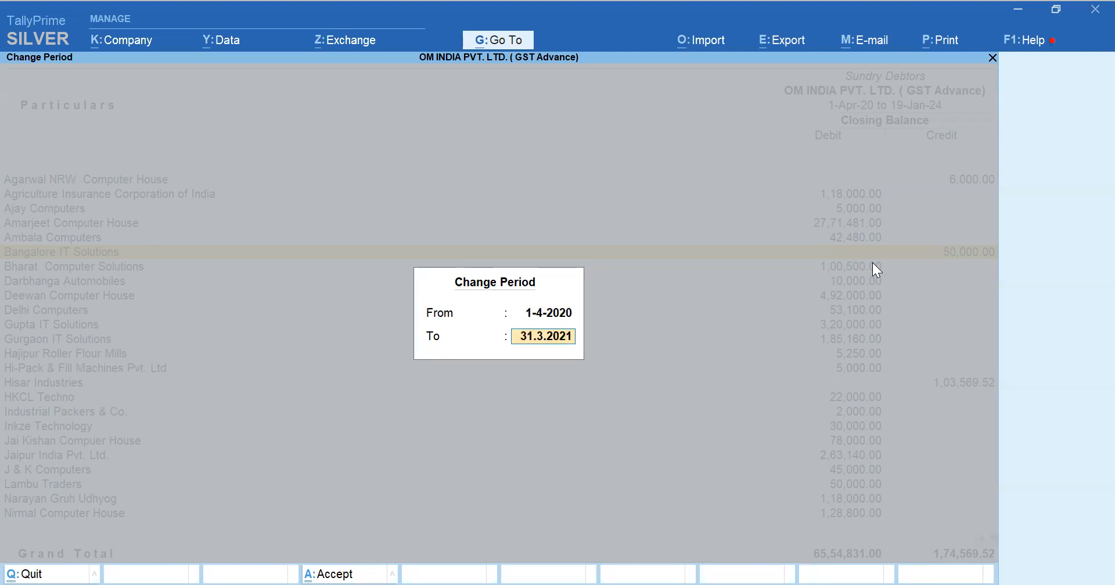
key(Return)
Open the March receipt voucher of Parwati Computers for alteration and go to its amount
key(Down)
key(Down)
key(Down)
key(Down)
key(Down)
key(Down)
key(Down)
key(Down)
key(Down)
key(Down)
key(Up)
key(Down)
key(Return)
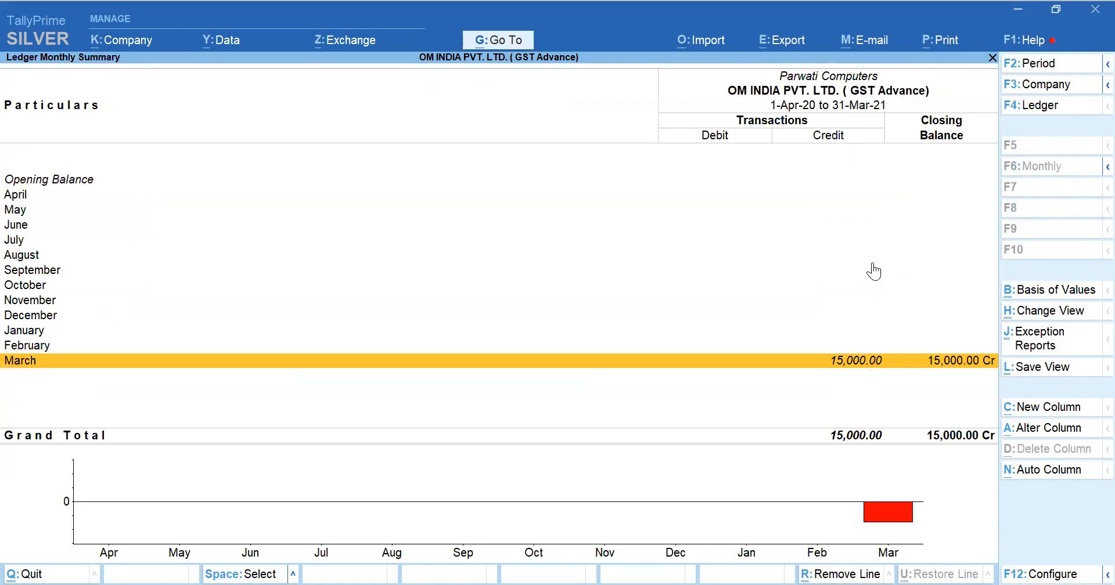
key(Return)
Set the Parwati Computers receipt amount to 15,00,000, save the voucher, and return to the Sundry Debtors summary
key(Return)
key(Return)
key(Return)
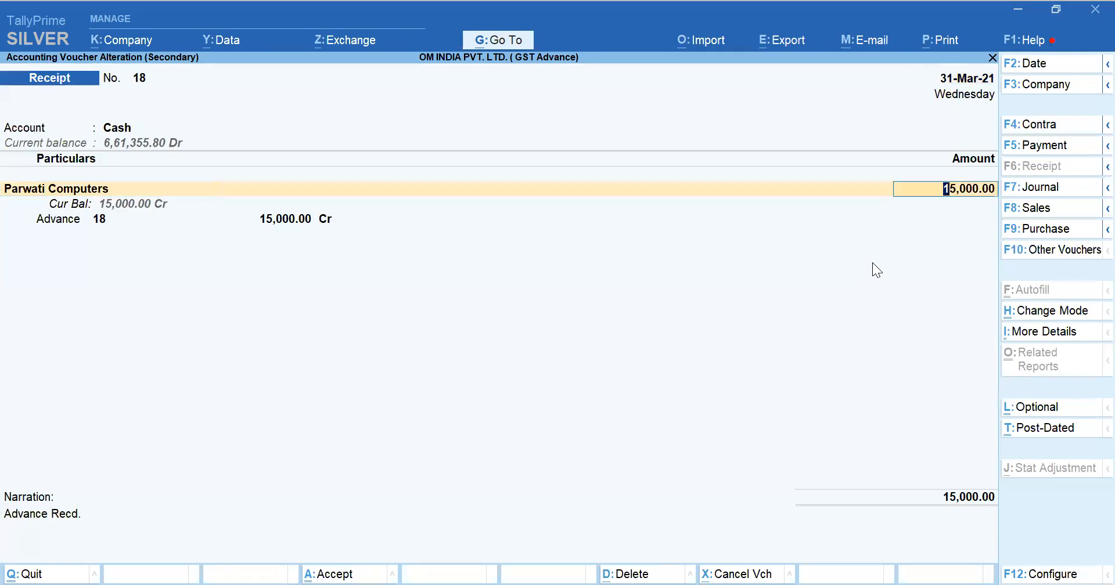
key(BackSpace)
key(BackSpace)
key(BackSpace)
key(BackSpace)
key(BackSpace)
key(BackSpace)
key(BackSpace)
key(BackSpace)
key(BackSpace)
text(1500000)
key(Return)
key(Return)
key(Return)
key(Return)
key(Return)
key(Escape)
Check the Sundry Debtors figure on the Balance Sheet and reopen the group's summary
key(Escape)
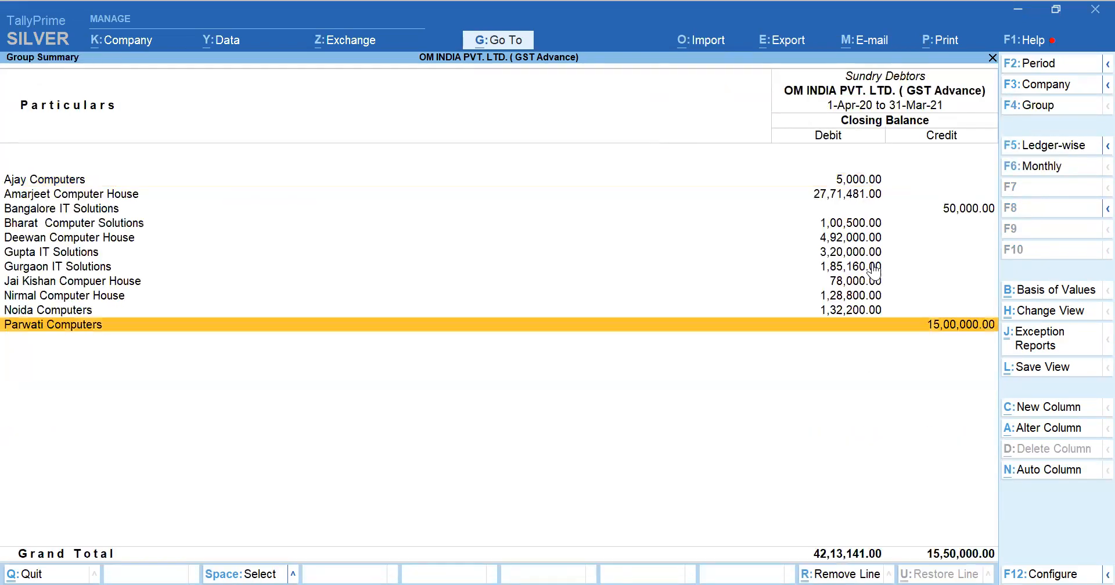
key(Escape)
key(Down)
key(Down)
key(Down)
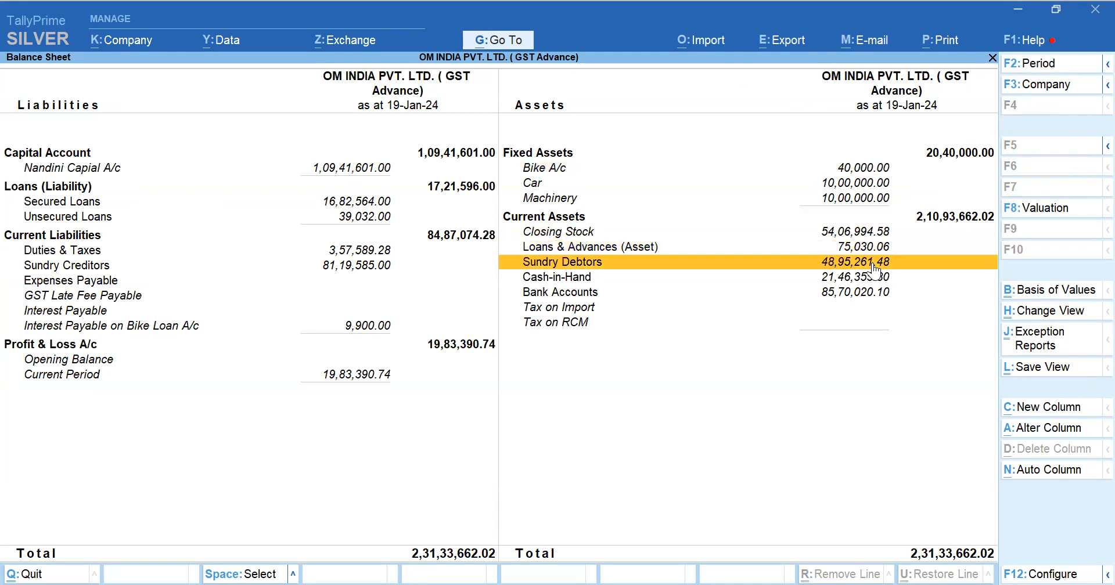
key(Return)
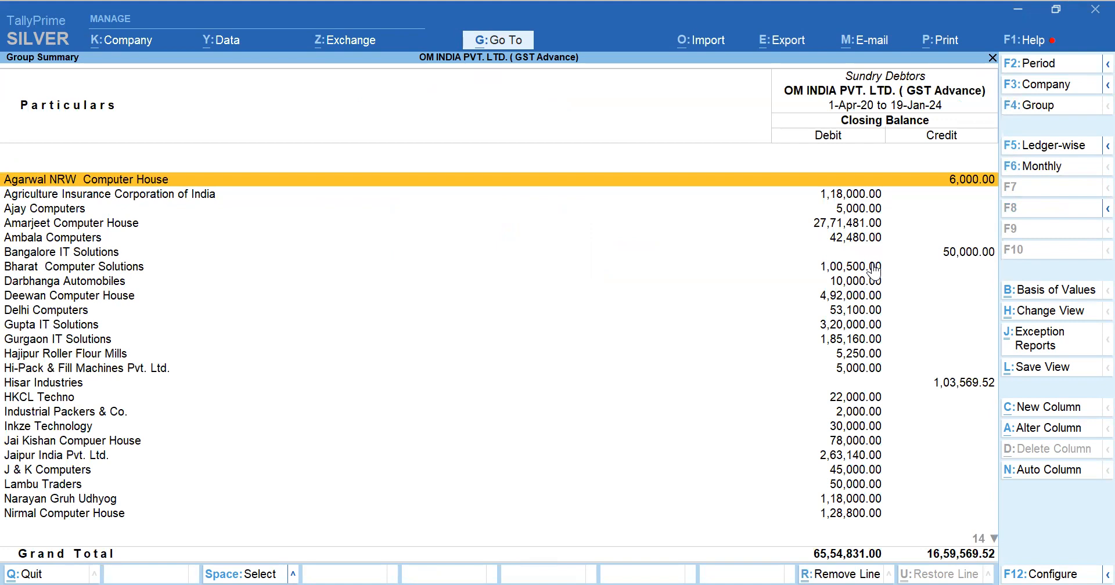
Limit the Sundry Debtors summary to the period ending 31-3-2021, and go back to the Balance Sheet
key(alt+F2)
key(Return)
text(31.3.2021)
key(Return)
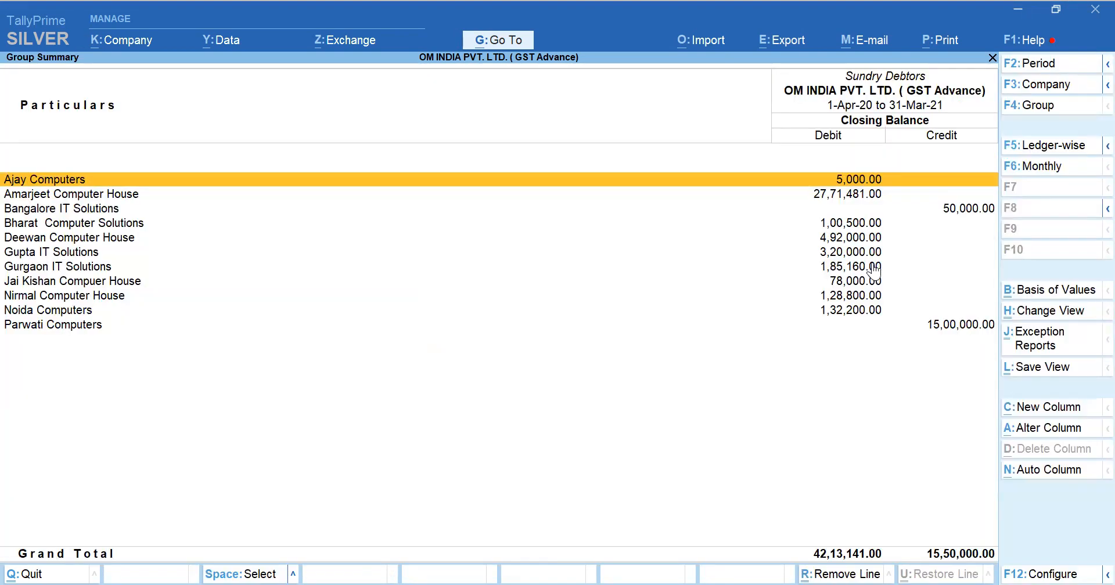
key(Down)
key(Down)
key(Escape)
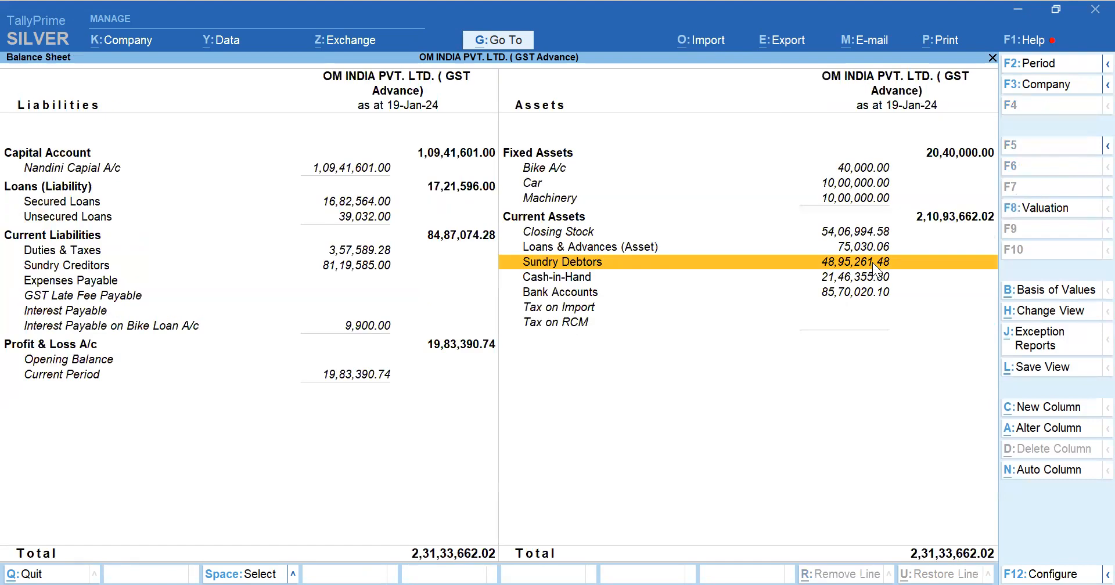
Set the Balance Sheet period to 1-4-2020 through 31-3-2021
key(alt+F2)
key(Return)
text(313)
key(BackSpace)
key(BackSpace)
text(1.3.202)
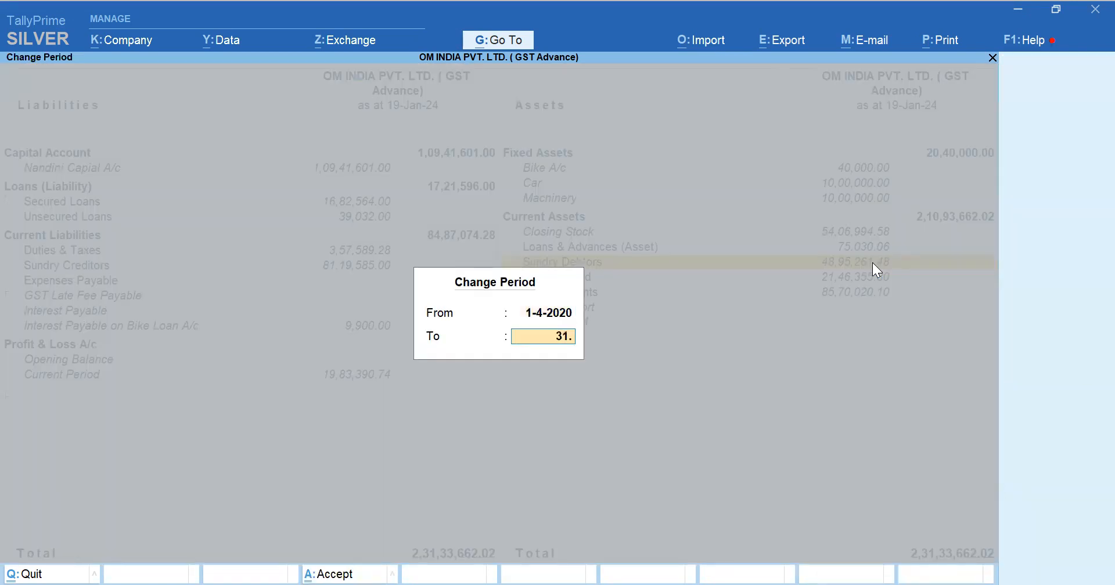
text(1)
key(Return)
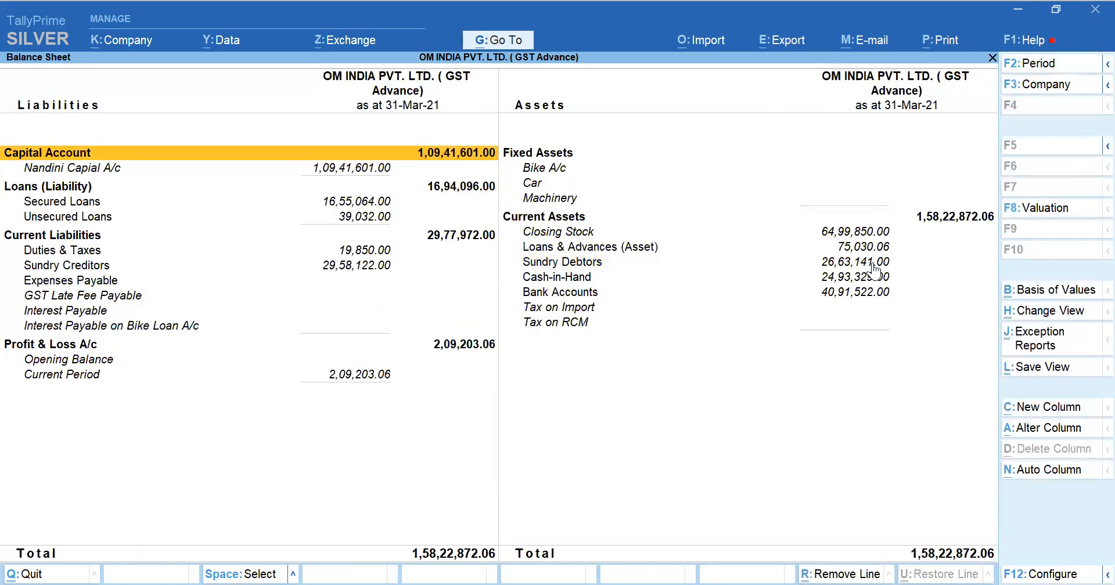
Compare the Sundry Debtors debit and credit totals with the group's figure on the 31-Mar-21 Balance Sheet
key(Down)
key(Down)
key(Down)
key(Down)
key(Down)
key(Down)
key(Down)
key(Down)
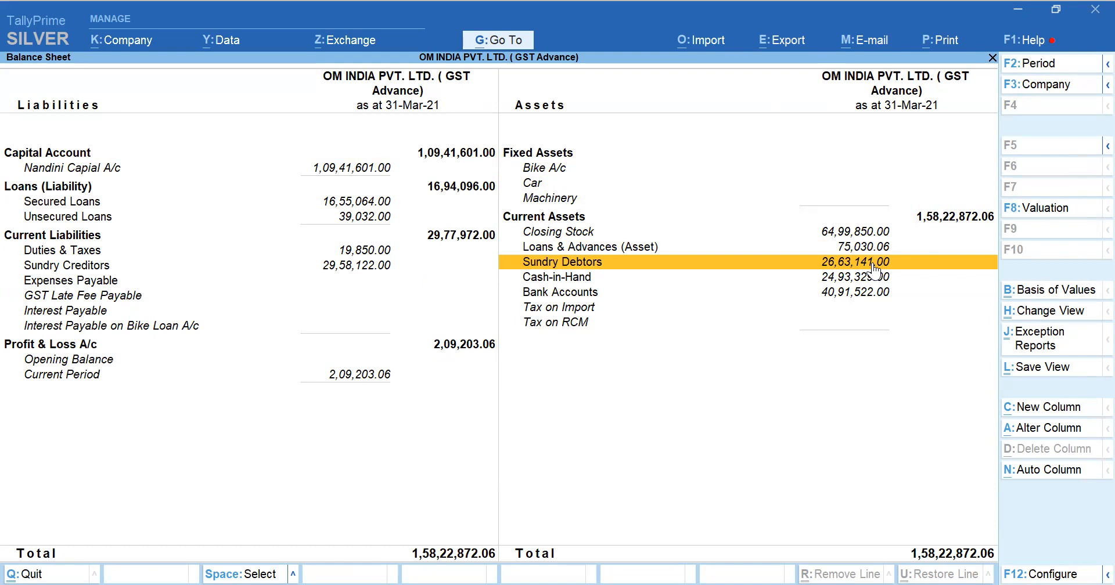
key(Return)
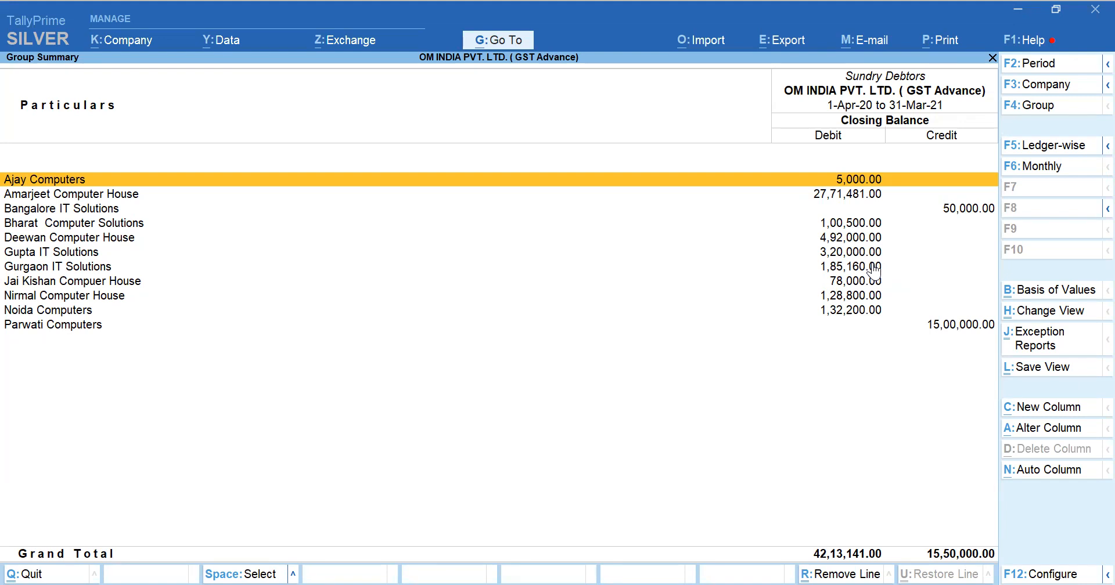
key(Escape)
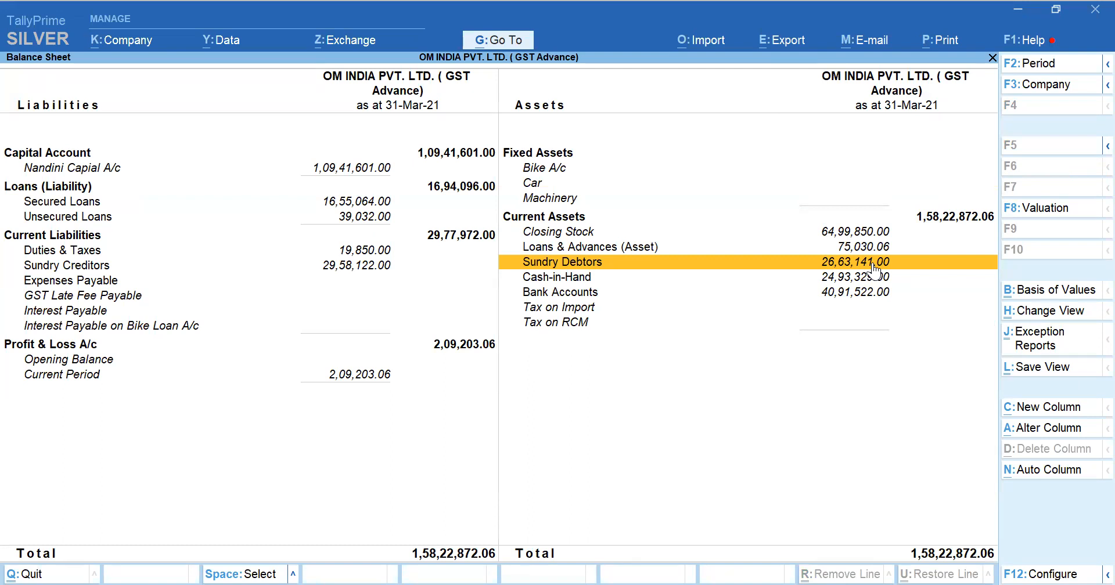
click(873, 266)
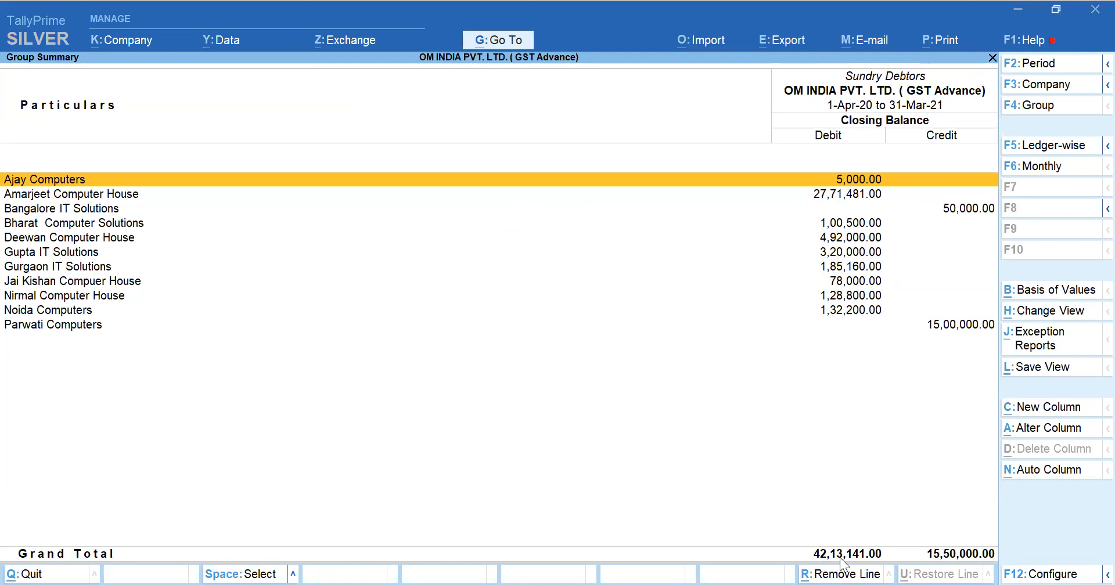
key(Escape)
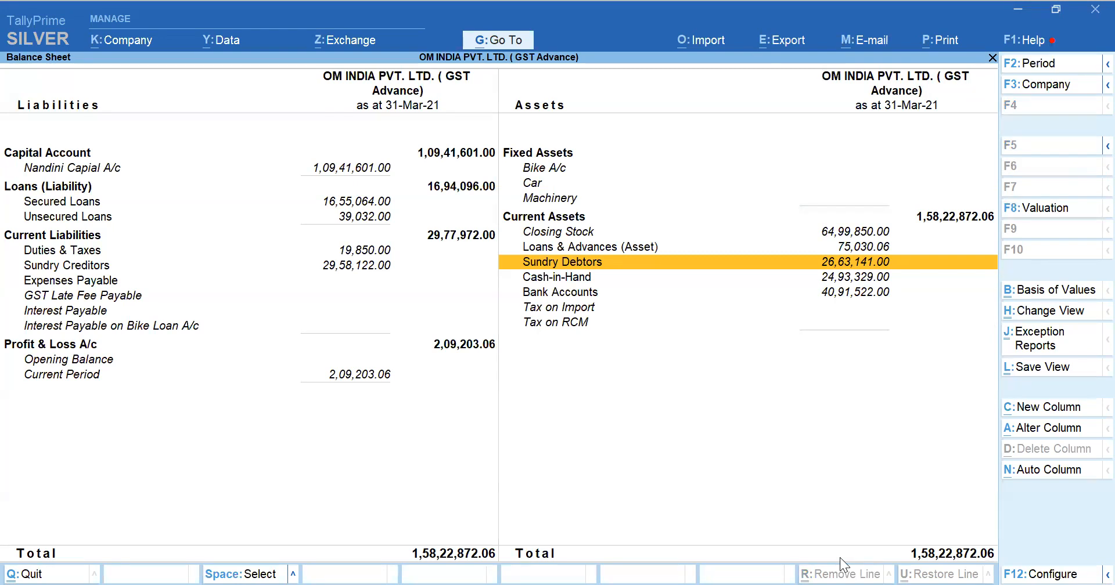
View the Sundry Creditors group summary with its debit and credit balances, and return to the Balance Sheet
key(Left)
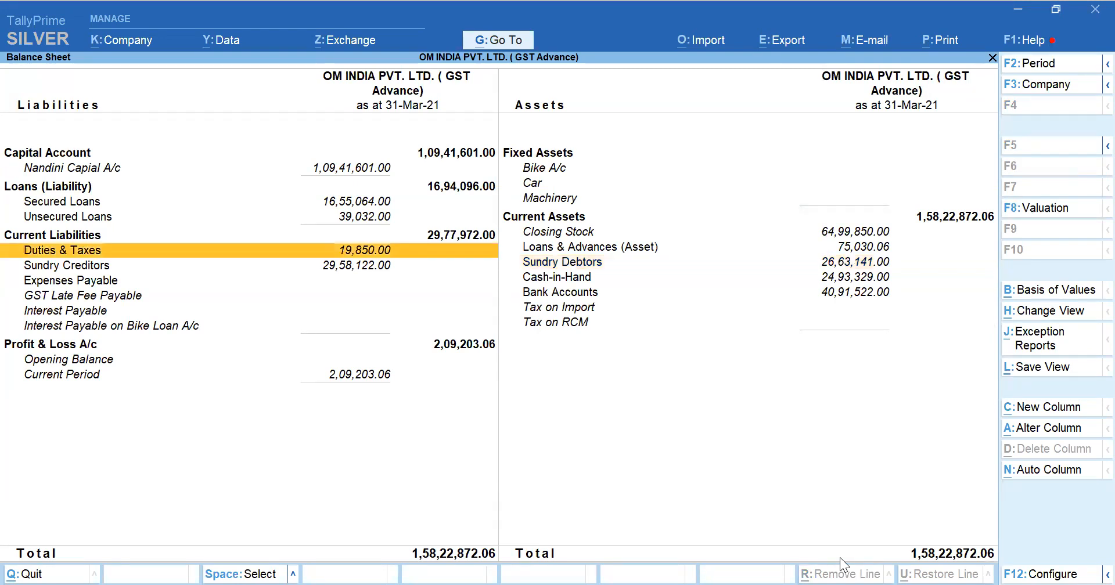
key(Down)
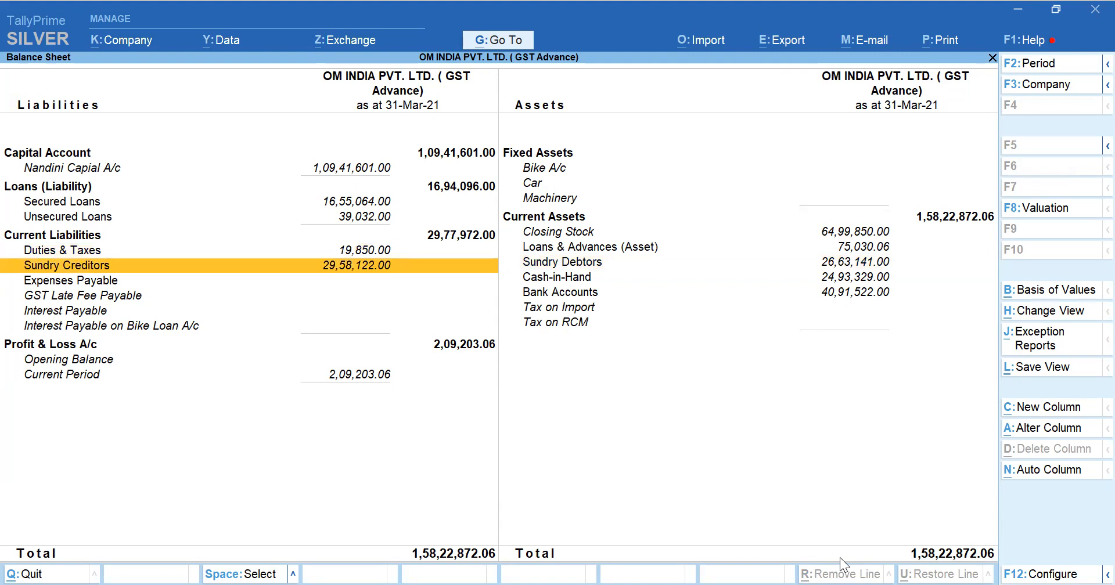
key(Return)
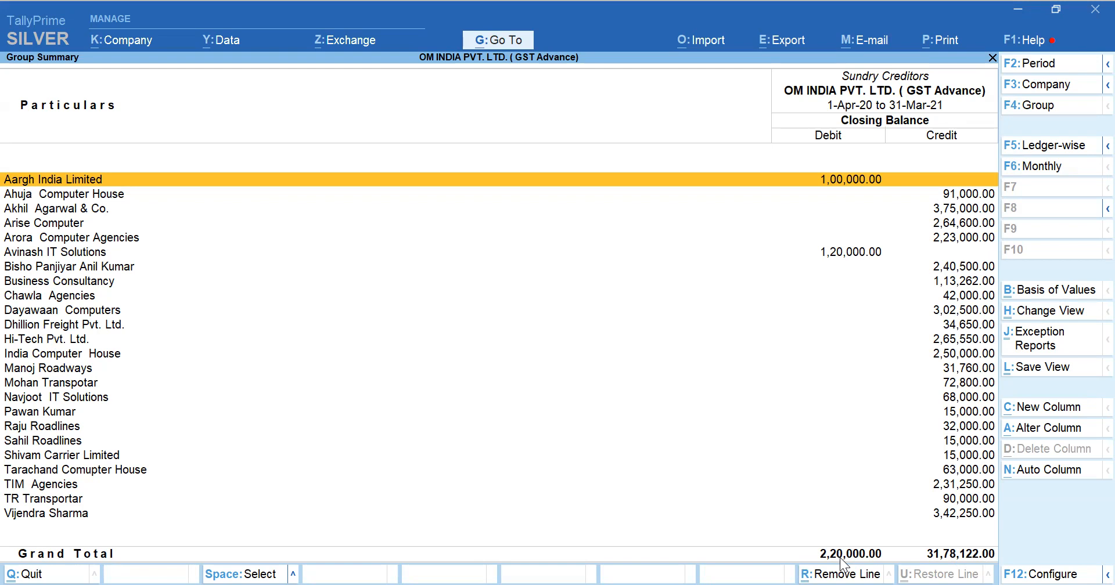
key(Escape)
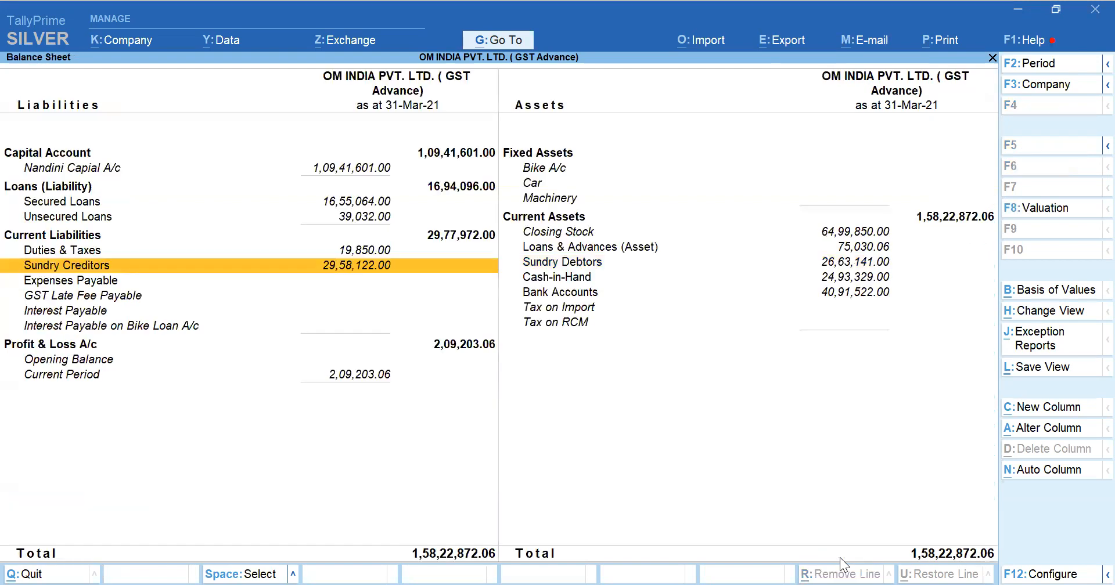
Open the Sundry Debtors group summary from the 31-Mar-21 Balance Sheet
key(Right)
key(Up)
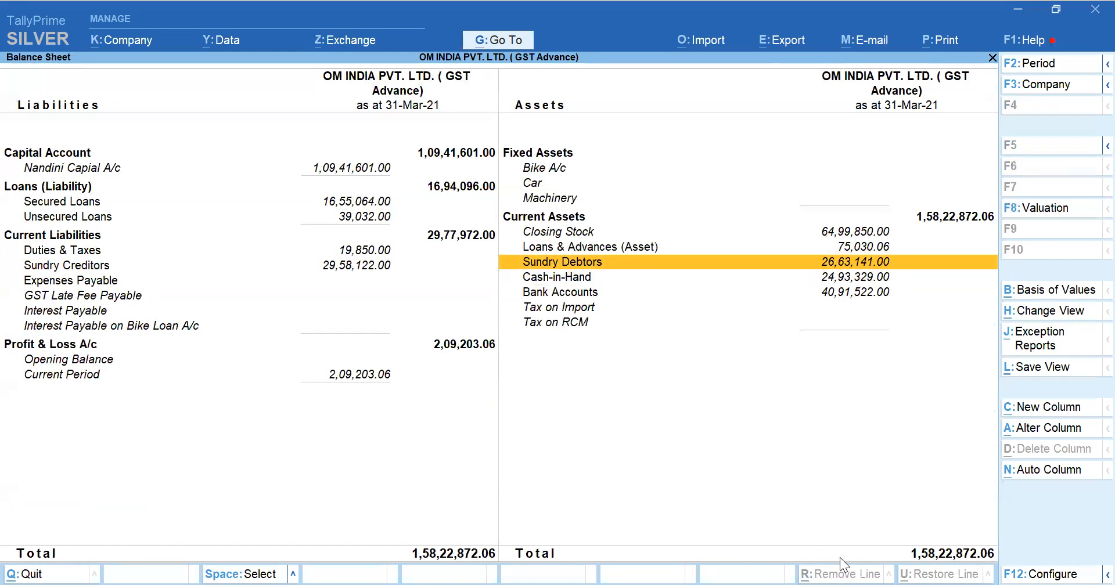
key(Return)
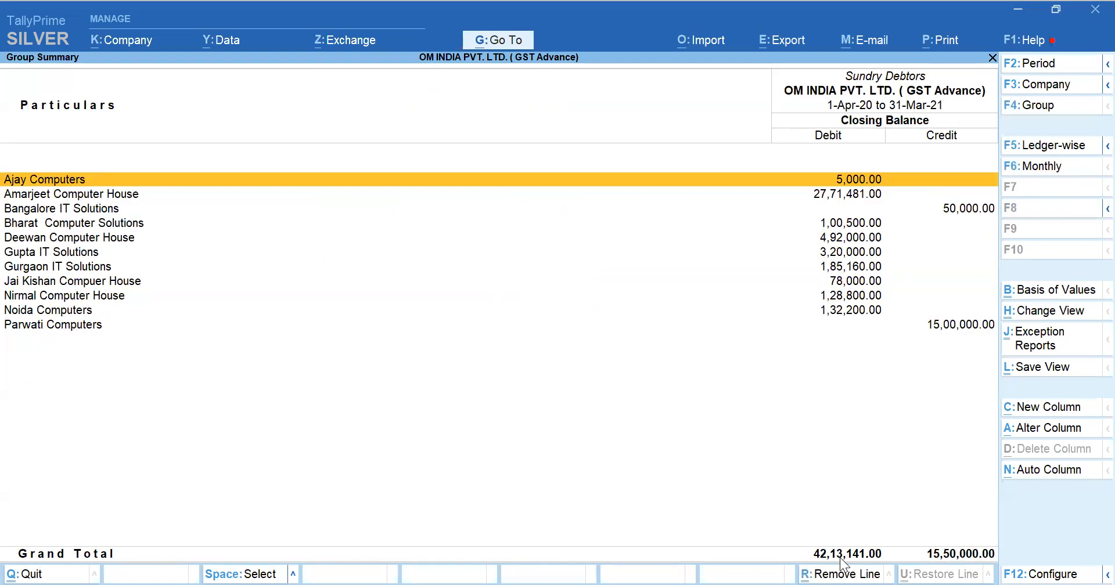
Open the Bangalore IT Solutions ledger for alteration from the Sundry Debtors summary and go to its parent group
key(Down)
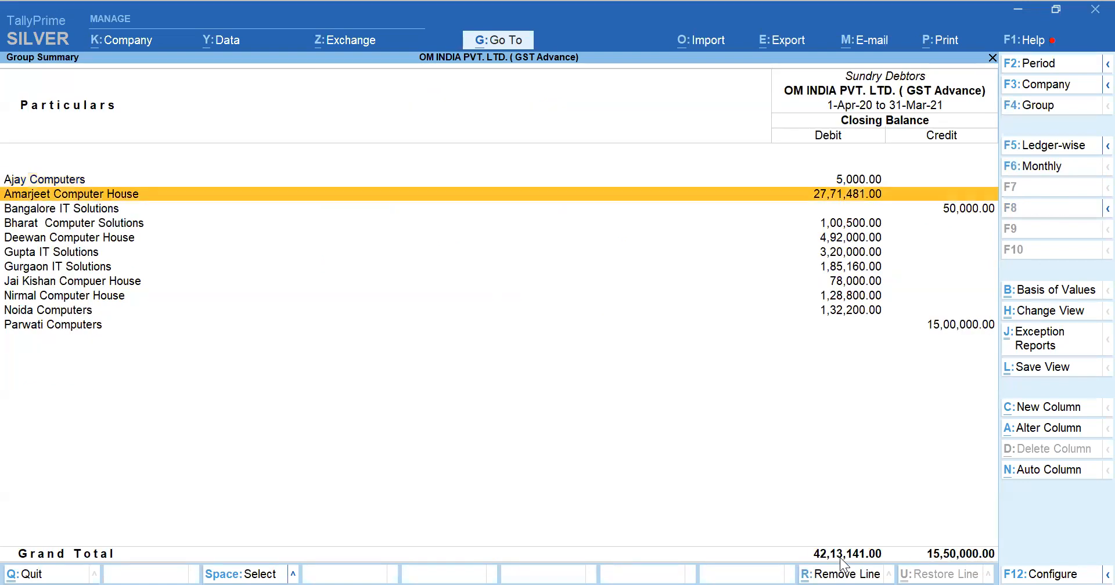
key(Down)
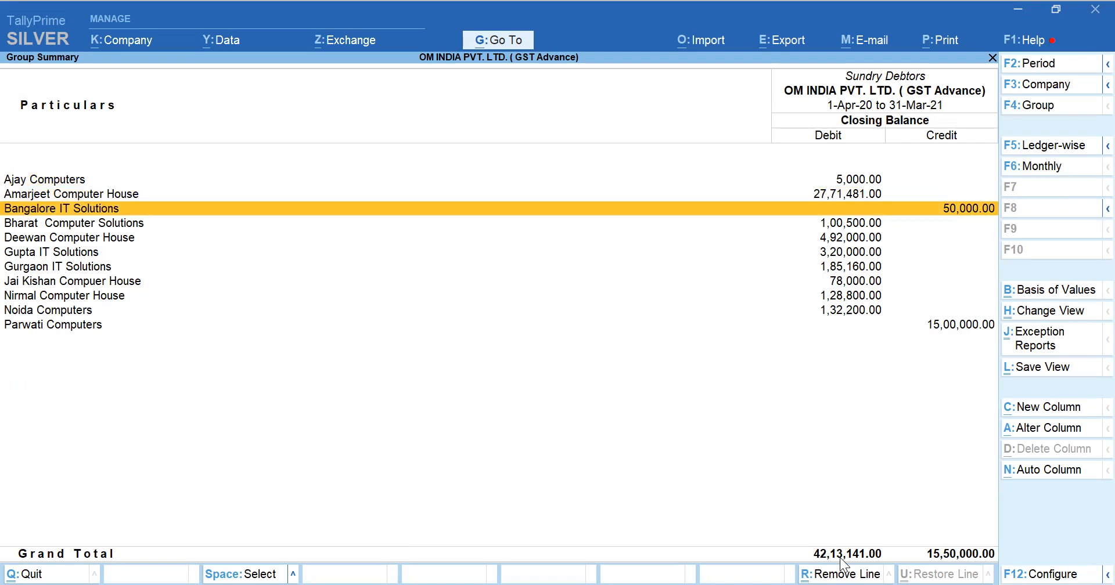
key(ctrl)
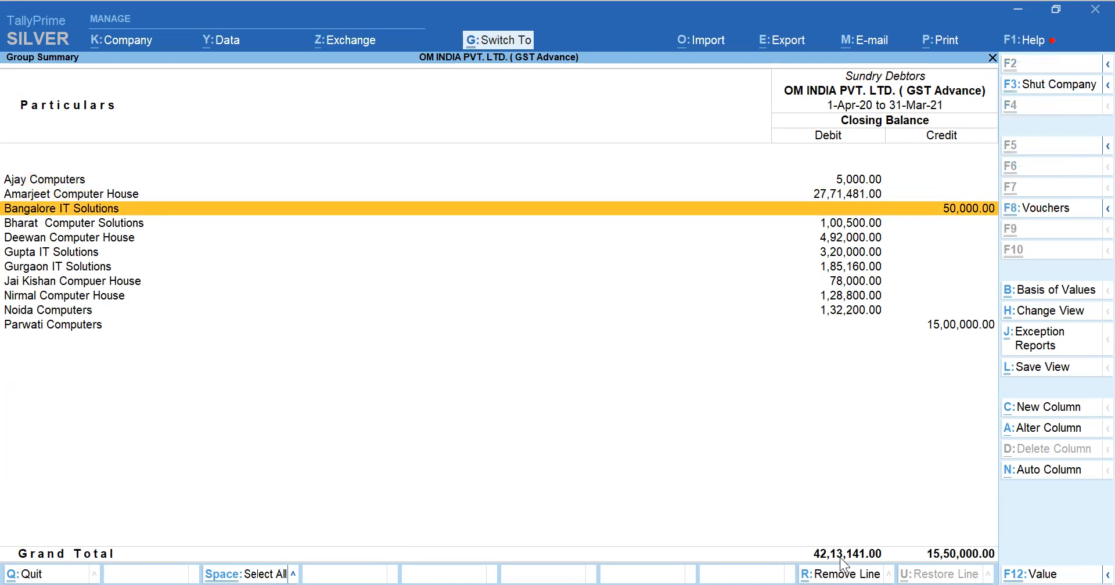
key(ctrl+Return)
key(Return)
key(Return)
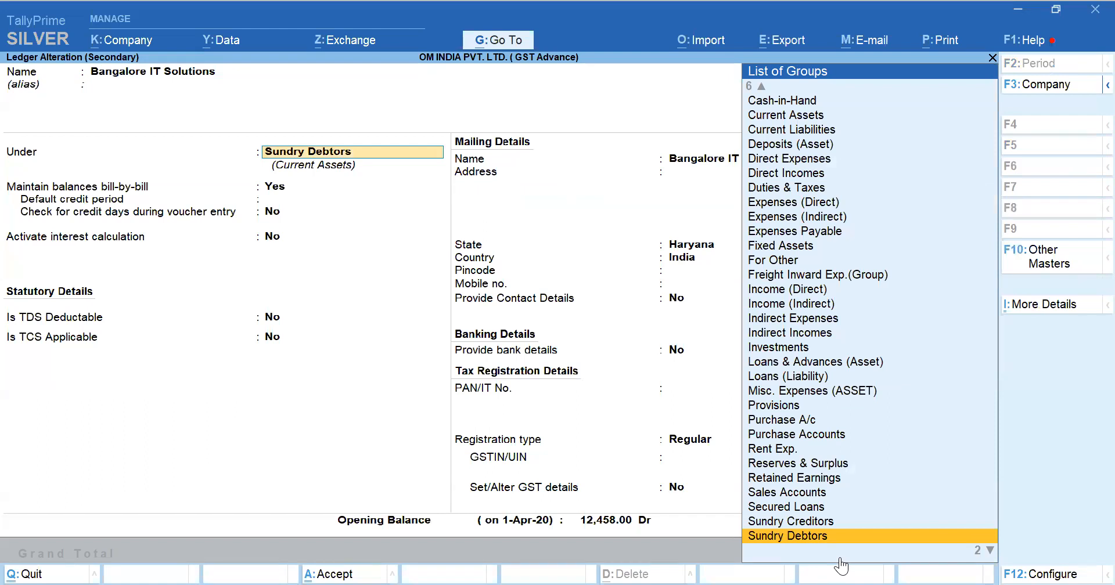
Start creating a new parent group for the ledger and name it Advance From Customers
key(alt)
key(alt+c)
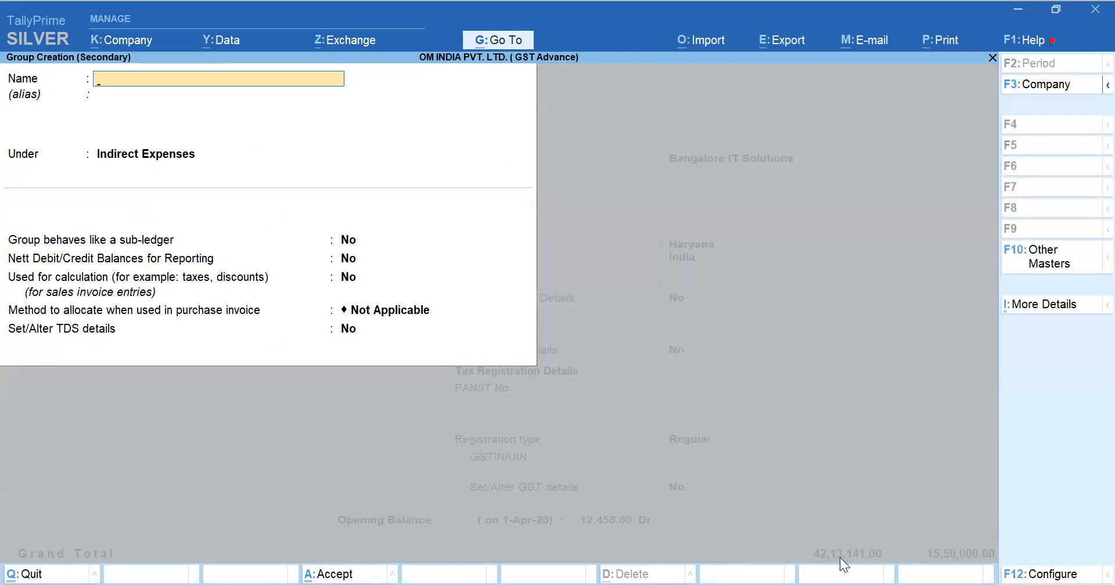
text(Advance From Customers)
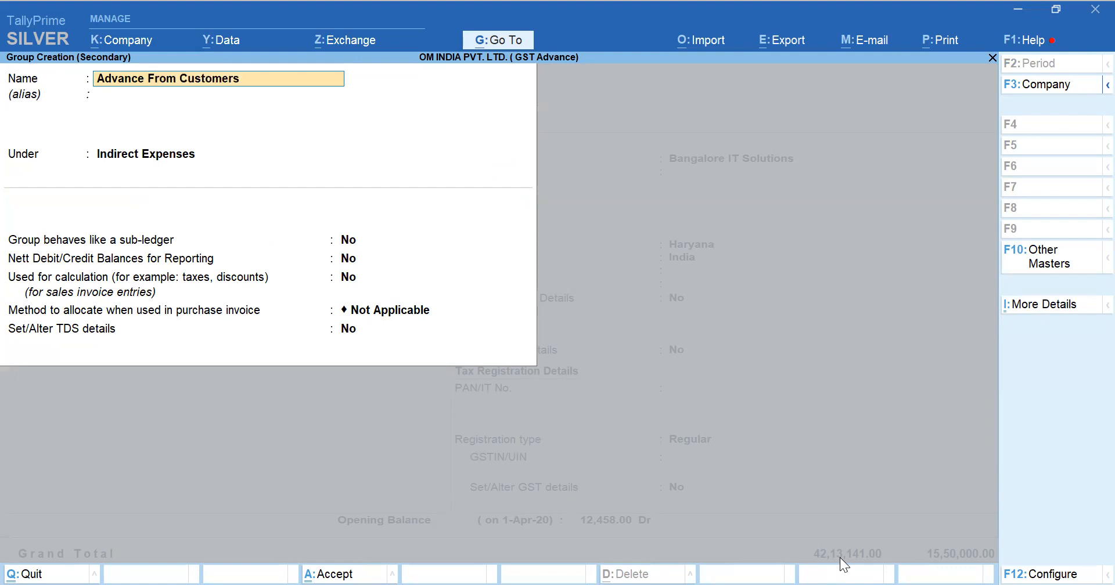
key(Return)
key(Return)
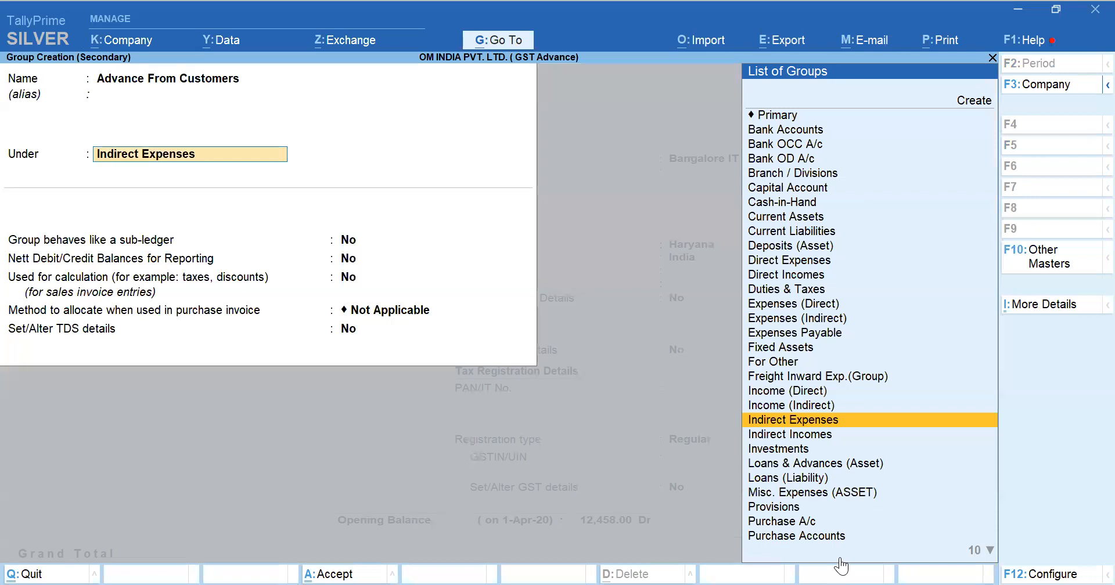
Place the Advance From Customers group under Current Liabilities and save the group with its default settings
text(Cur)
key(Down)
key(Return)
key(Return)
key(Return)
key(Return)
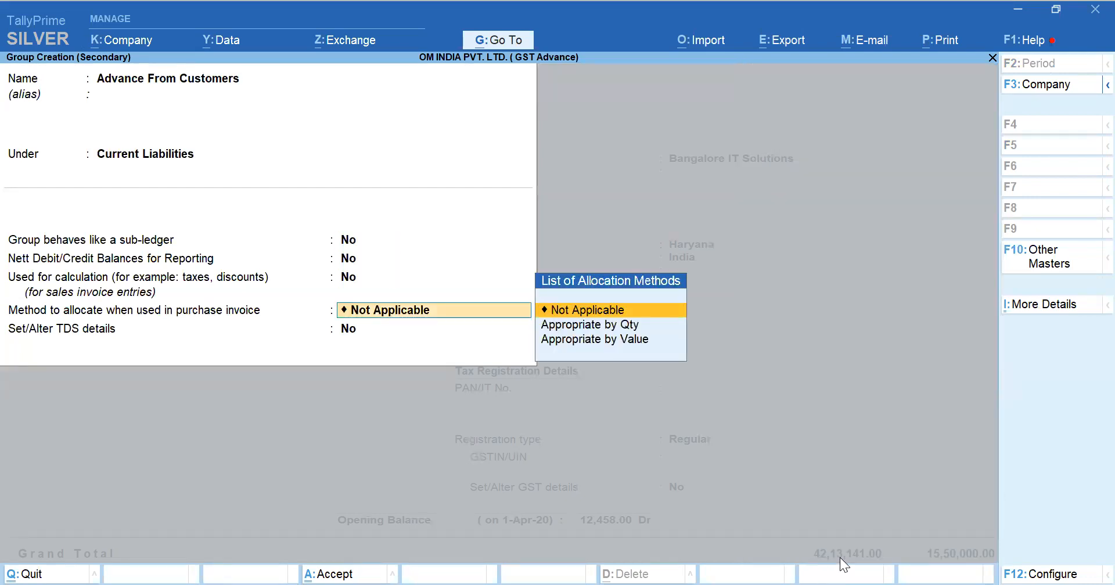
key(Return)
key(Return)
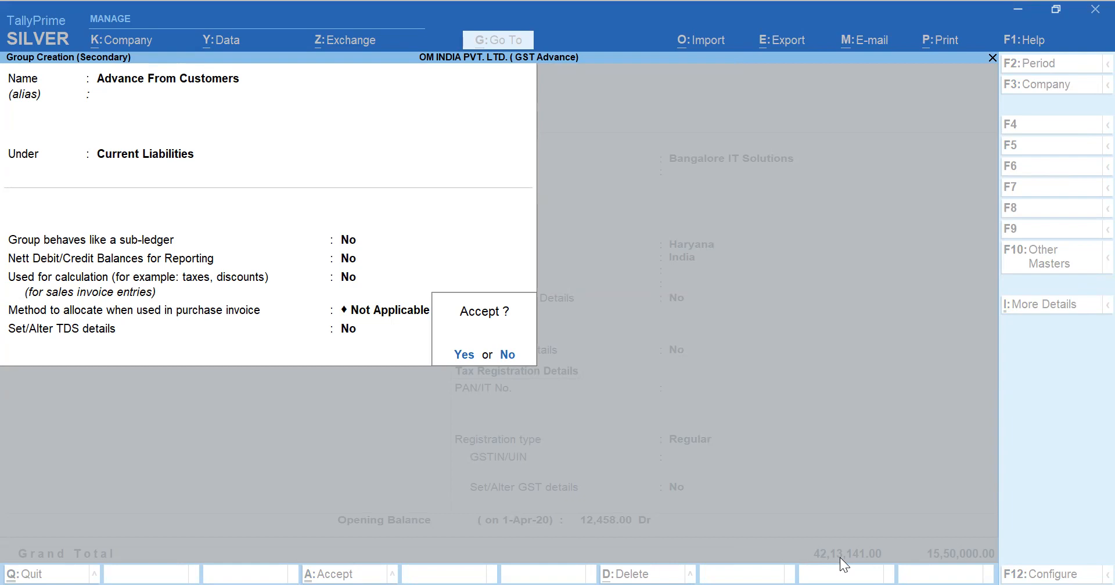
key(Return)
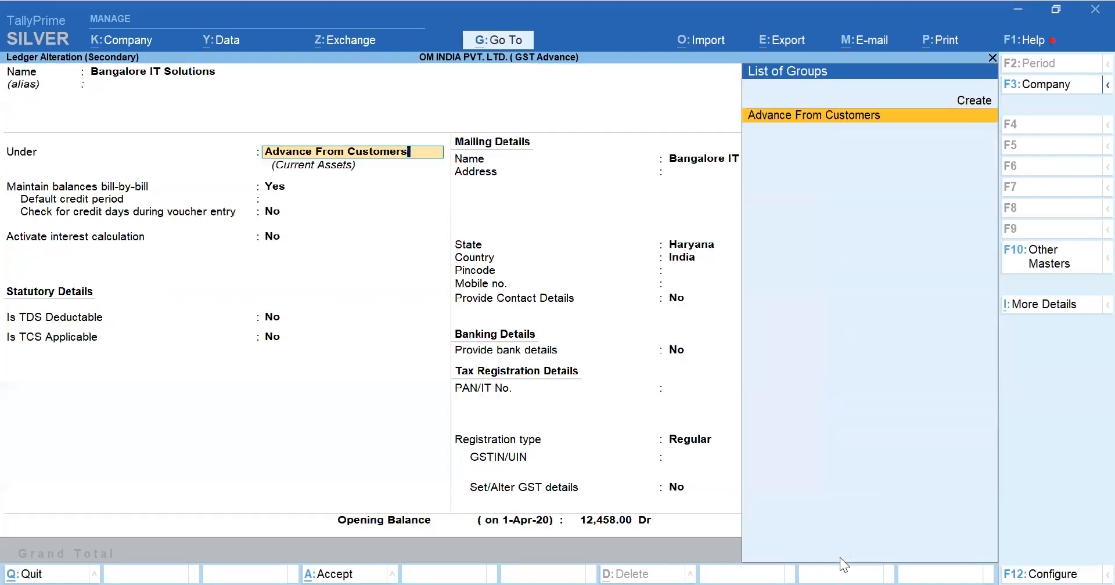
Assign the Bangalore IT Solutions ledger to the Advance From Customers group and save the ledger
key(Return)
key(Return)
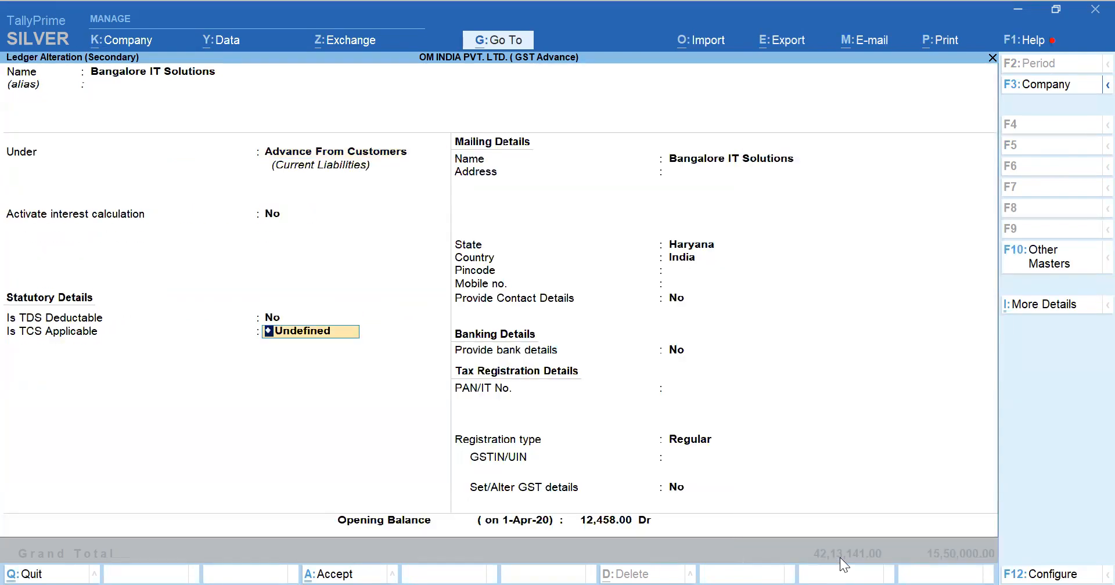
key(Return)
key(Return)
key(Return)
key(Return)
key(Return)
key(Return)
key(Return)
key(Return)
key(Return)
key(Return)
key(Return)
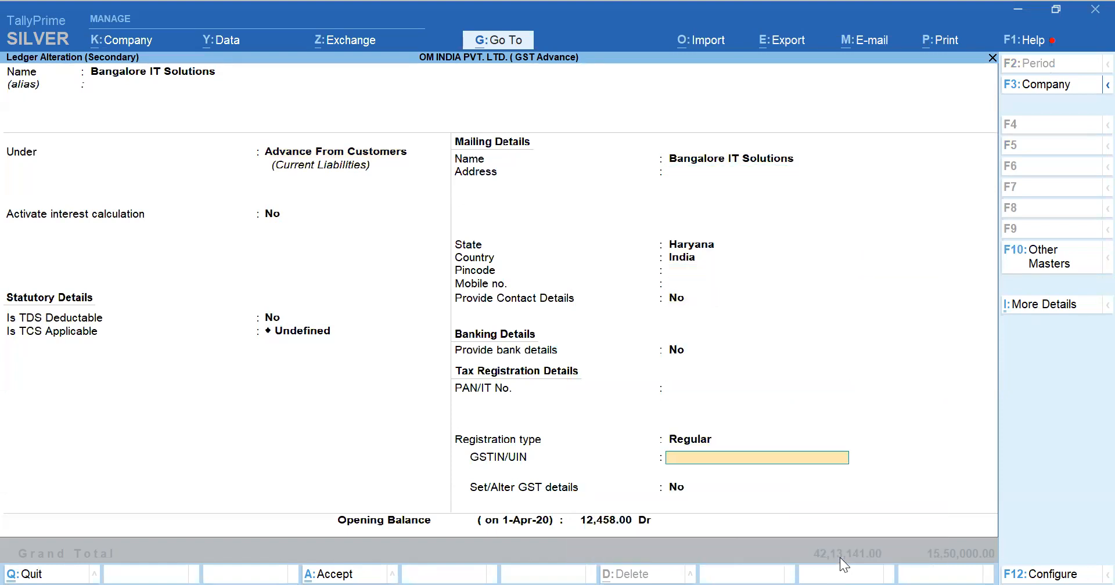
key(Return)
key(Return)
key(Return)
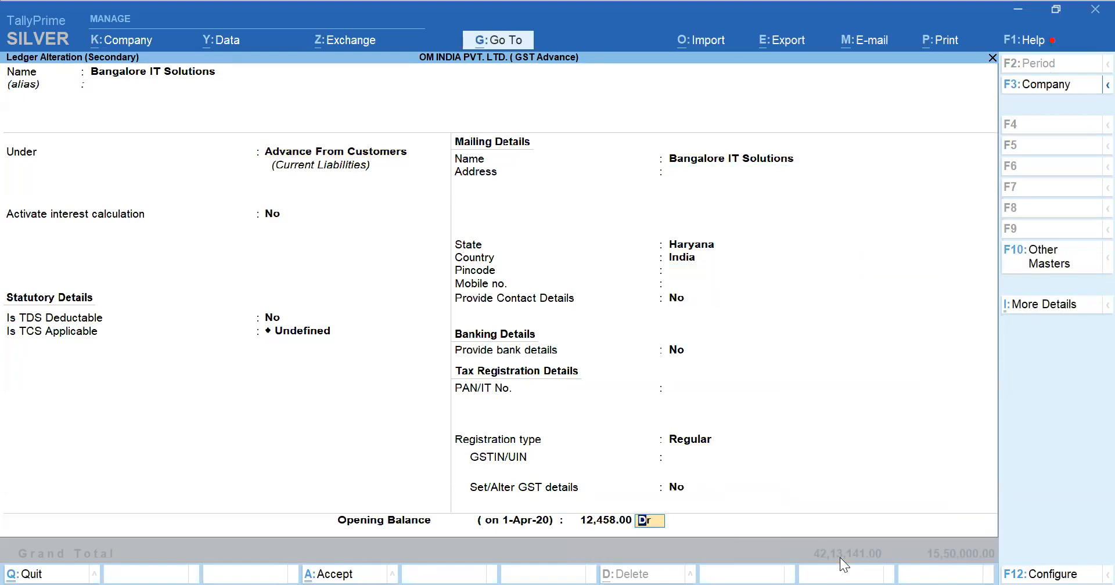
key(Return)
key(Return)
key(Return)
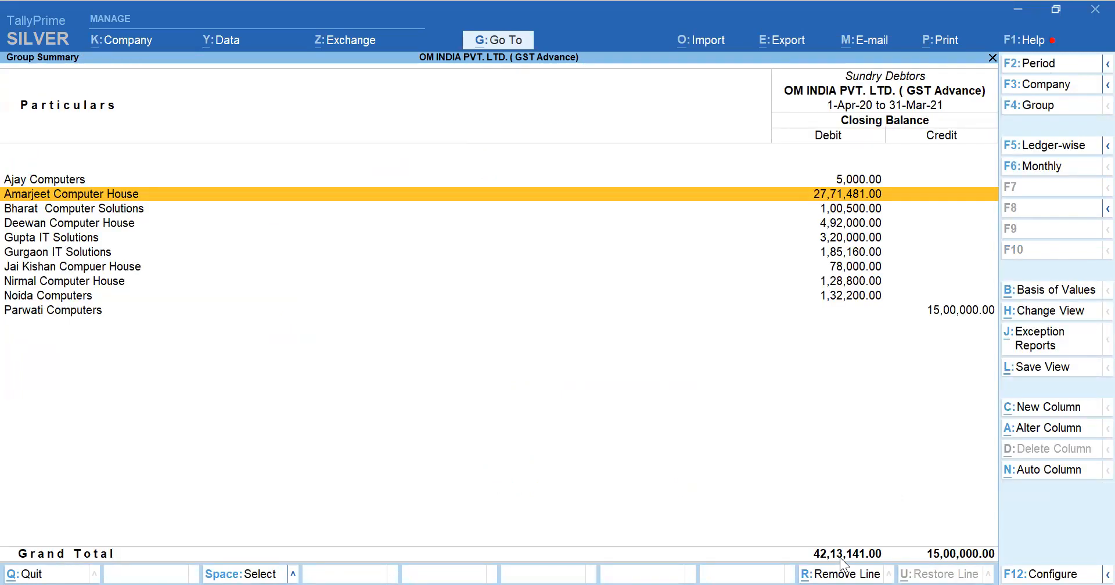
Move the Parwati Computers ledger from Sundry Debtors to the Advance From Customers group and save it
key(Down)
key(Down)
key(Down)
key(Down)
key(Down)
key(Down)
key(Down)
key(Down)
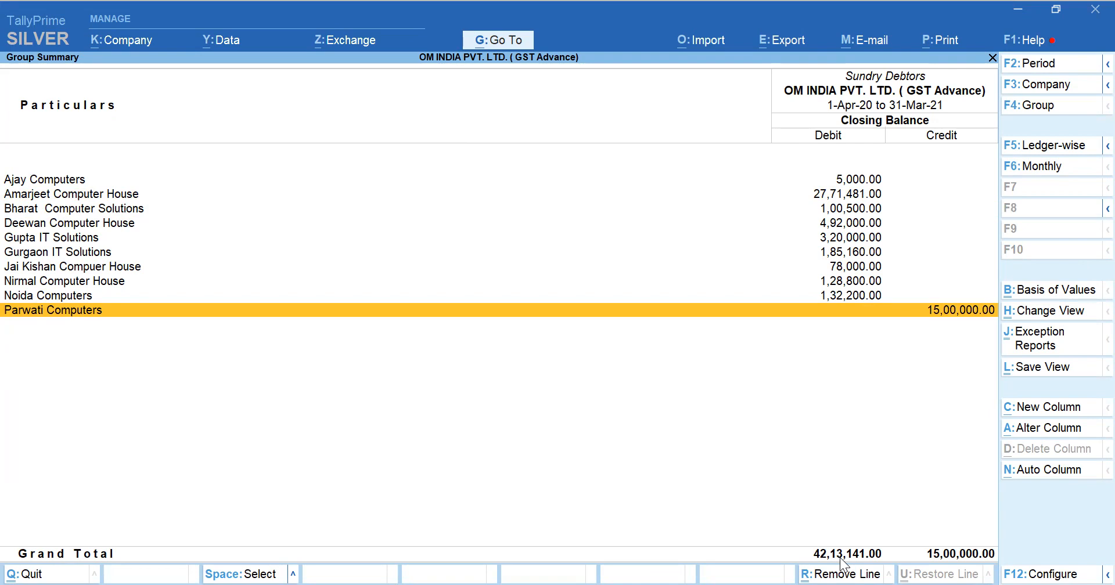
key(ctrl+Return)
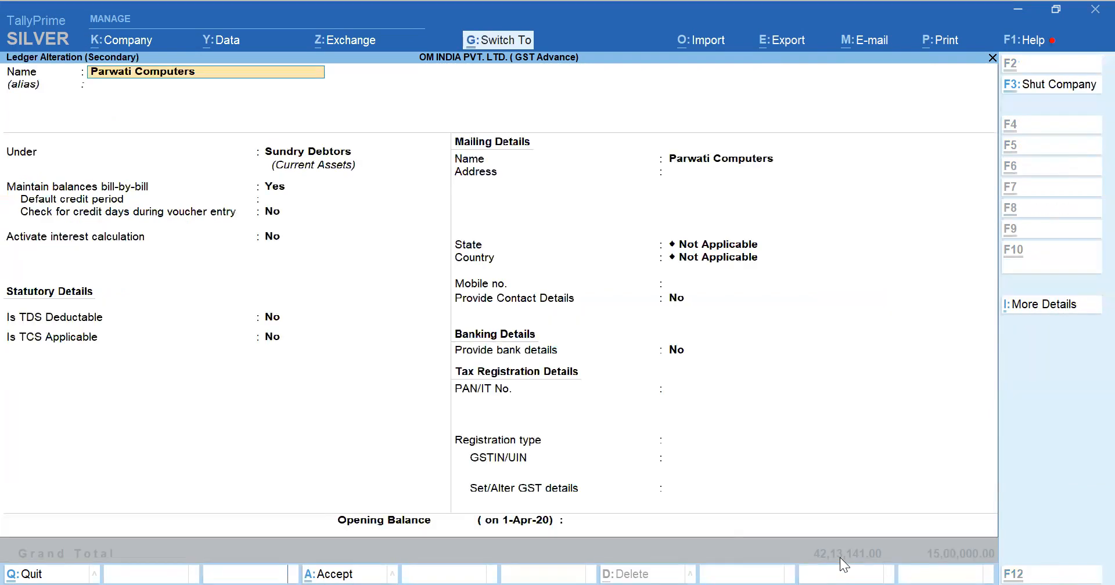
key(Return)
key(Return)
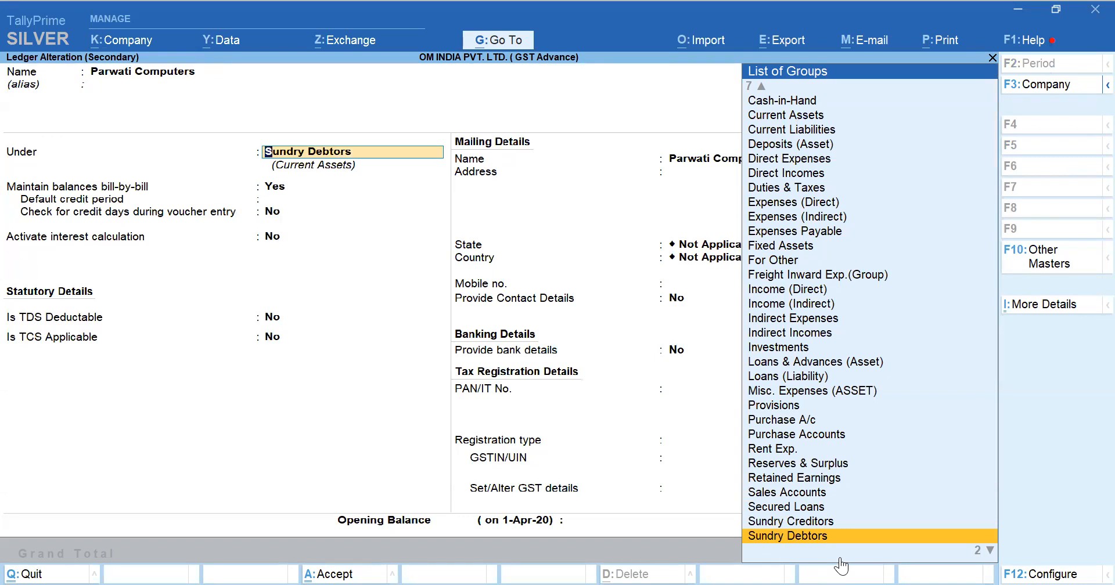
text(Ad)
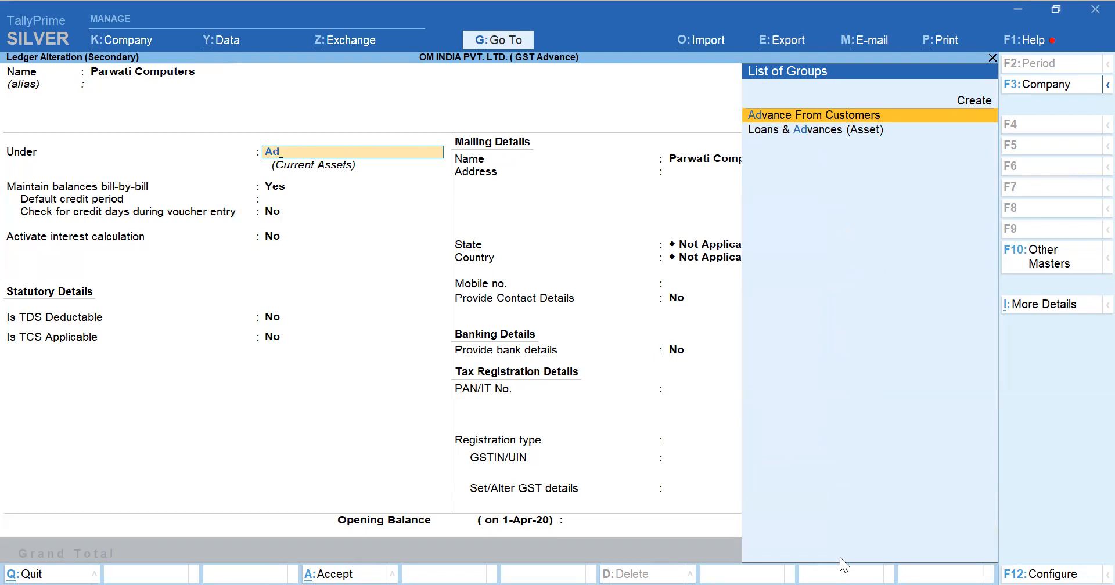
key(Return)
key(Return)
key(ctrl+a)
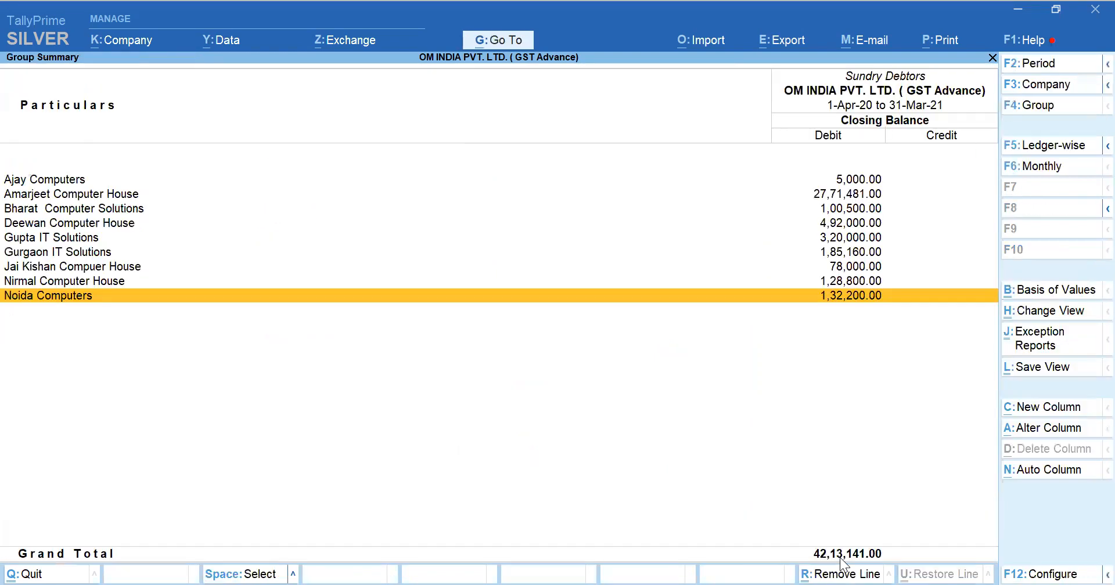
Return to the Balance Sheet and check its Sundry Debtors figure against the group summary
key(Escape)
key(Down)
key(Down)
key(Down)
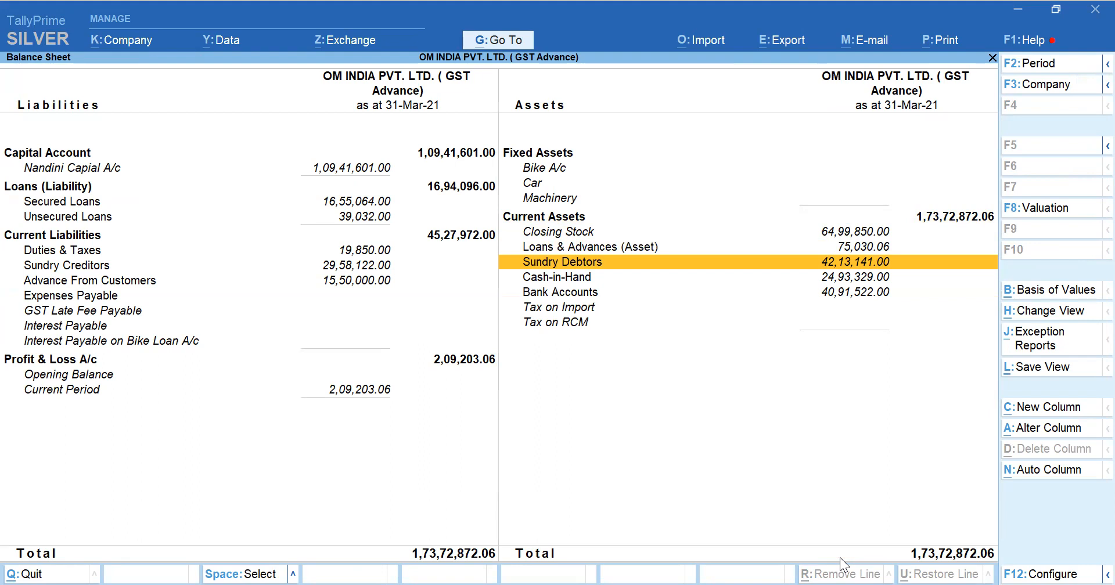
key(Return)
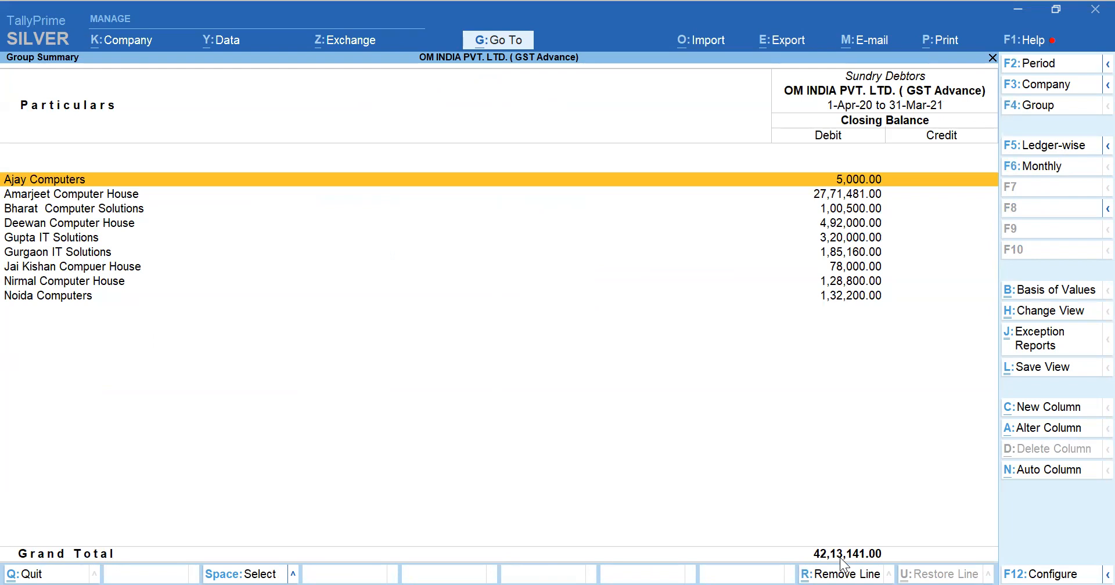
key(Escape)
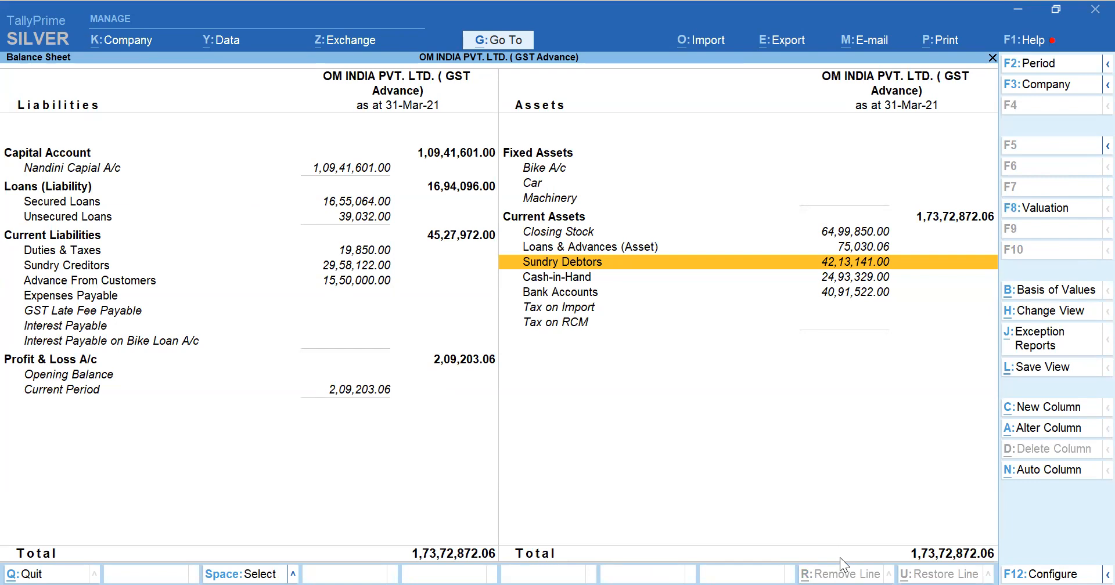
Open the Sundry Creditors group summary from the Balance Sheet's Current Liabilities
key(Left)
key(Down)
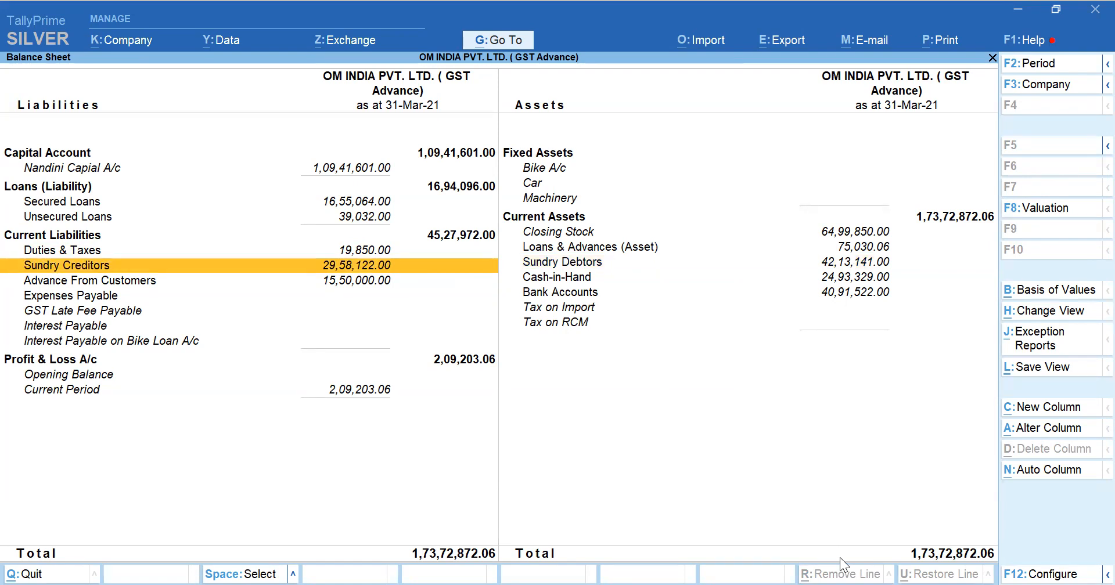
key(ctrl+Return)
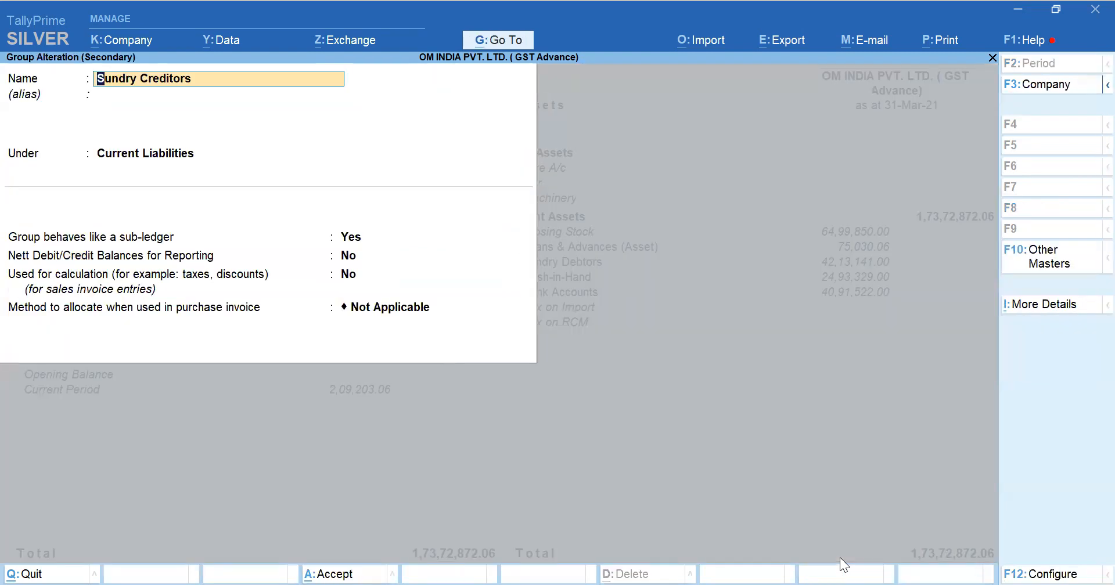
key(Escape)
key(Return)
key(Down)
key(Up)
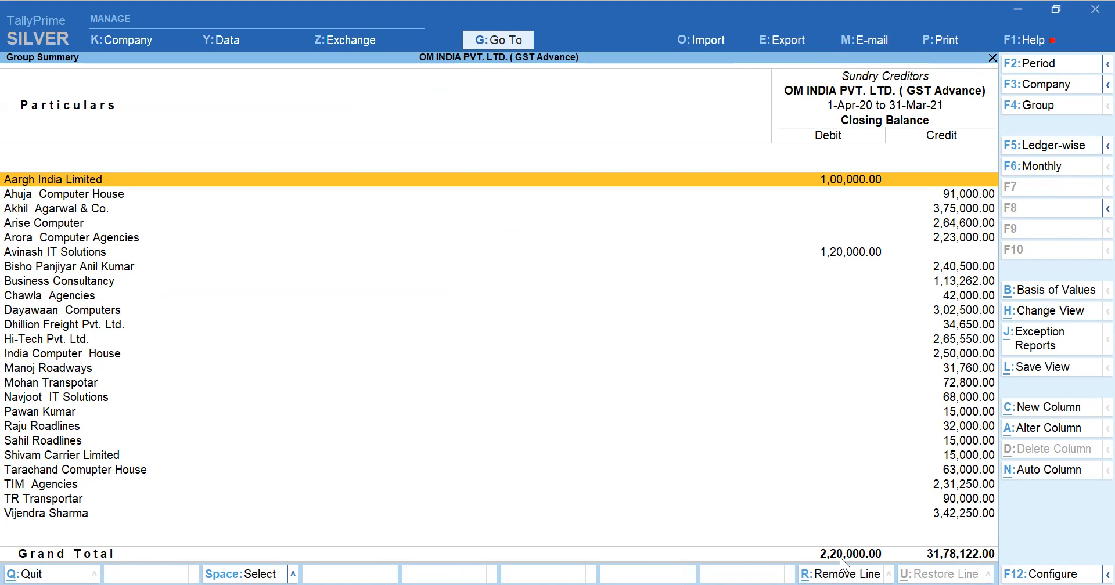
Alter the Aargh India Limited ledger and start a new parent group for it named Advance to Suppliers
key(ctrl+Return)
key(Return)
key(Return)
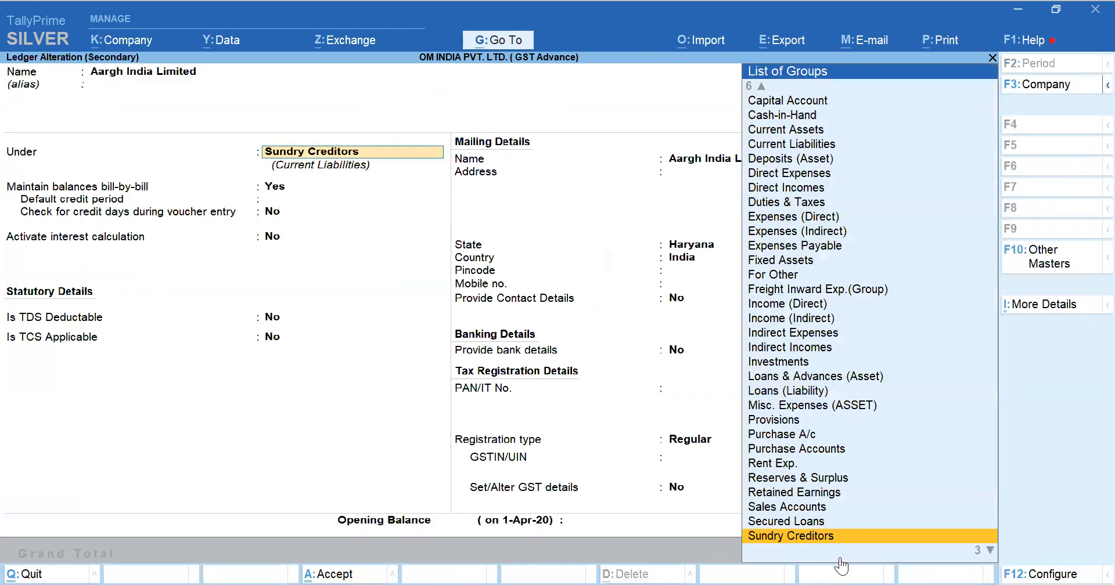
key(alt)
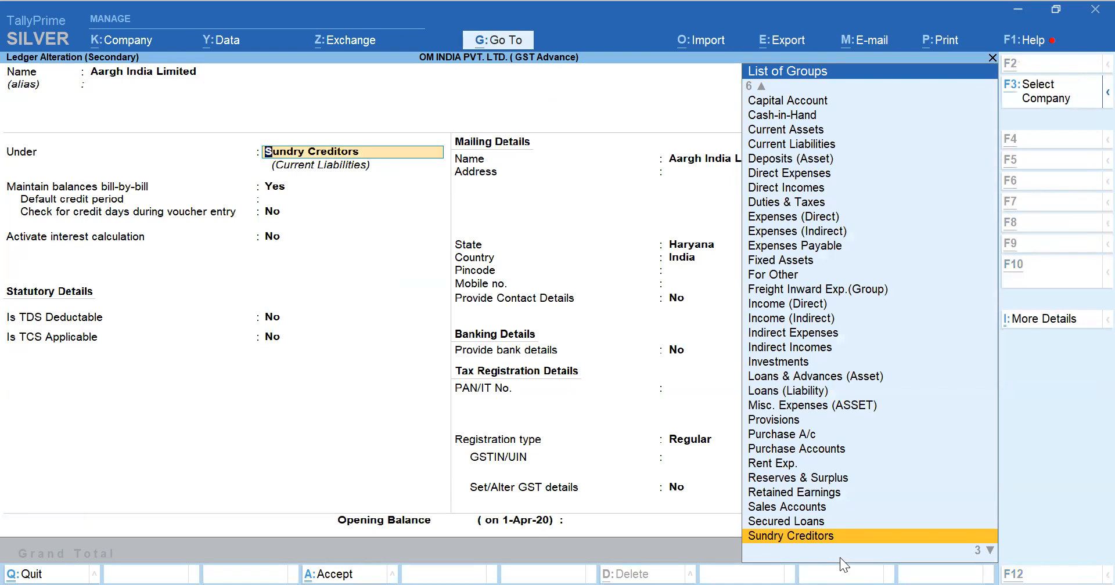
key(alt+c)
text(Ad)
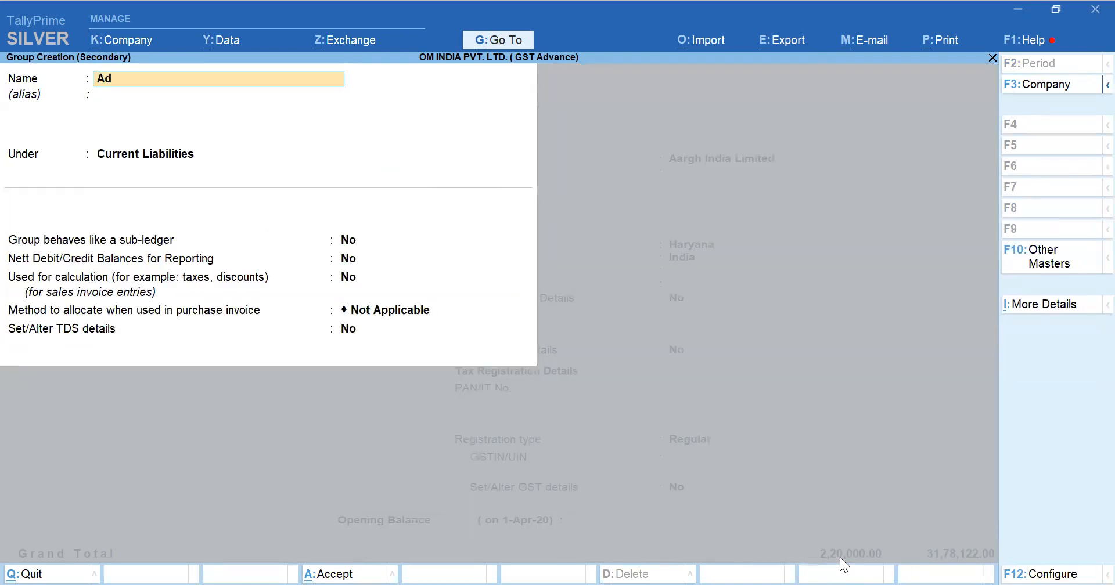
text(vance to Suppliers)
key(Return)
key(Return)
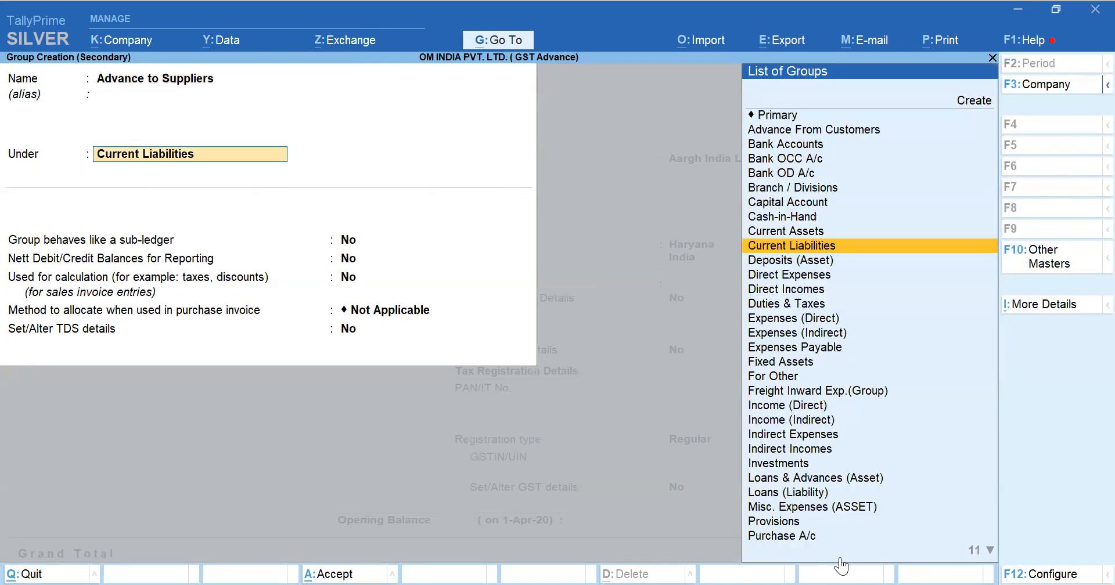
Place the Advance to Suppliers group under Current Assets and save the Aargh India Limited ledger in it
text(Curren)
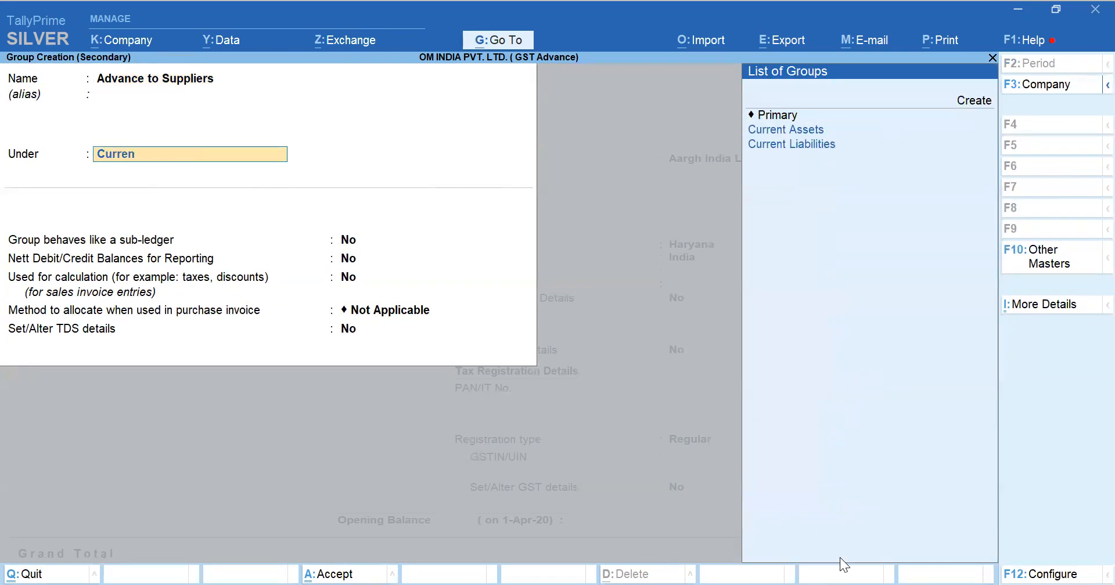
text(t)
key(Return)
key(Return)
key(Return)
key(Return)
key(Return)
key(Return)
key(Return)
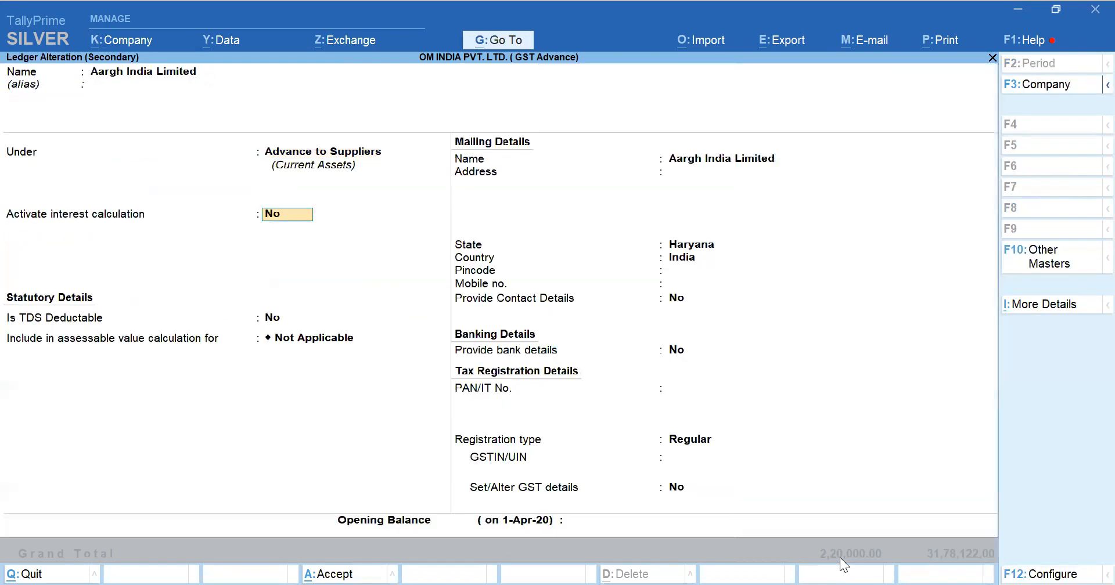
key(ctrl+a)
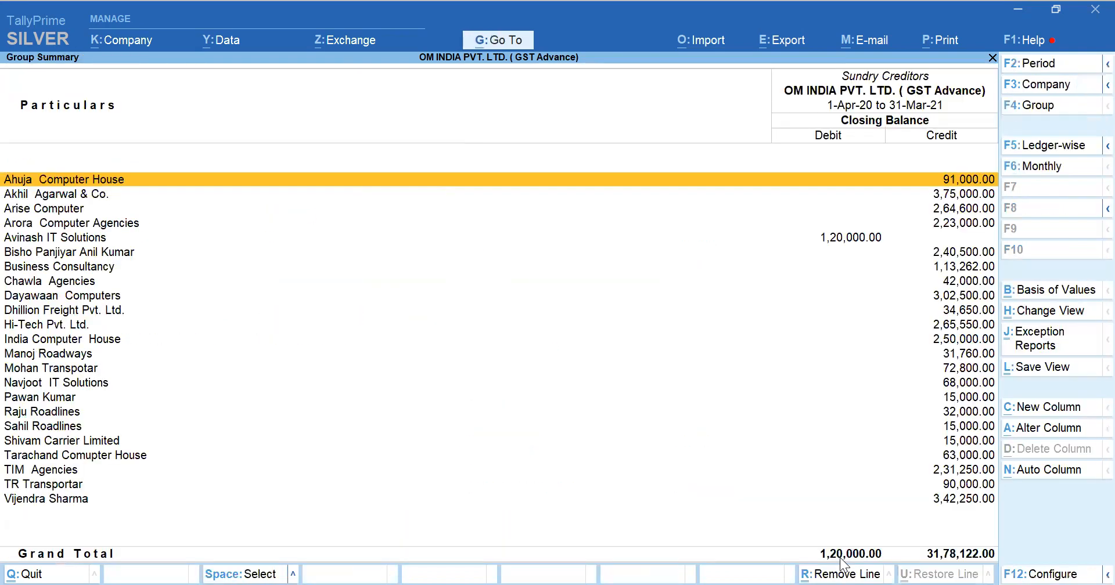
Move the Avinash IT Solutions ledger from Sundry Creditors to the Advance to Suppliers group and save it
key(Down)
key(Down)
key(Down)
key(Down)
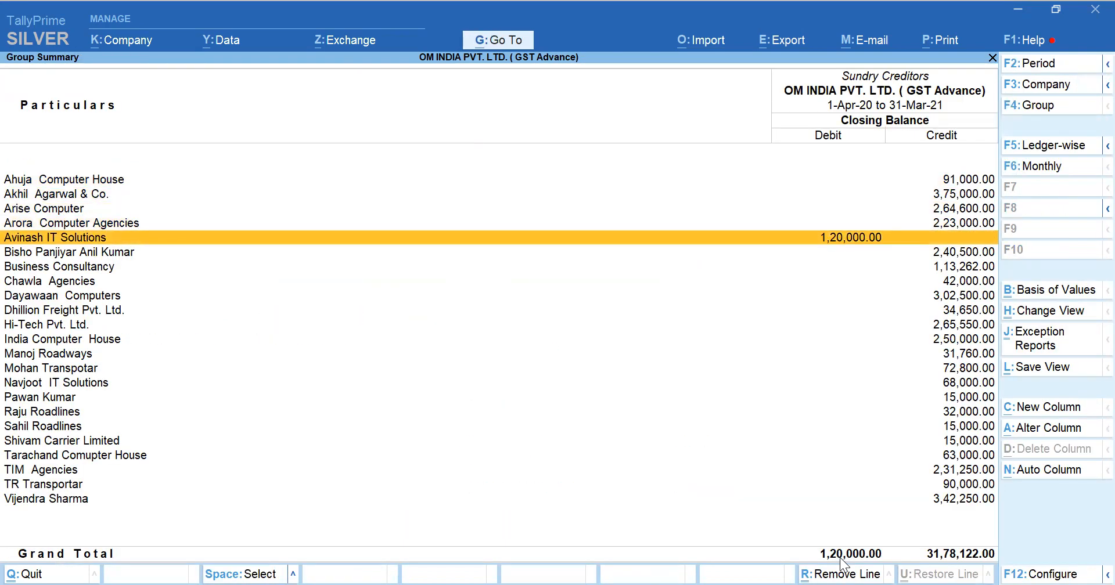
key(ctrl+Return)
key(Return)
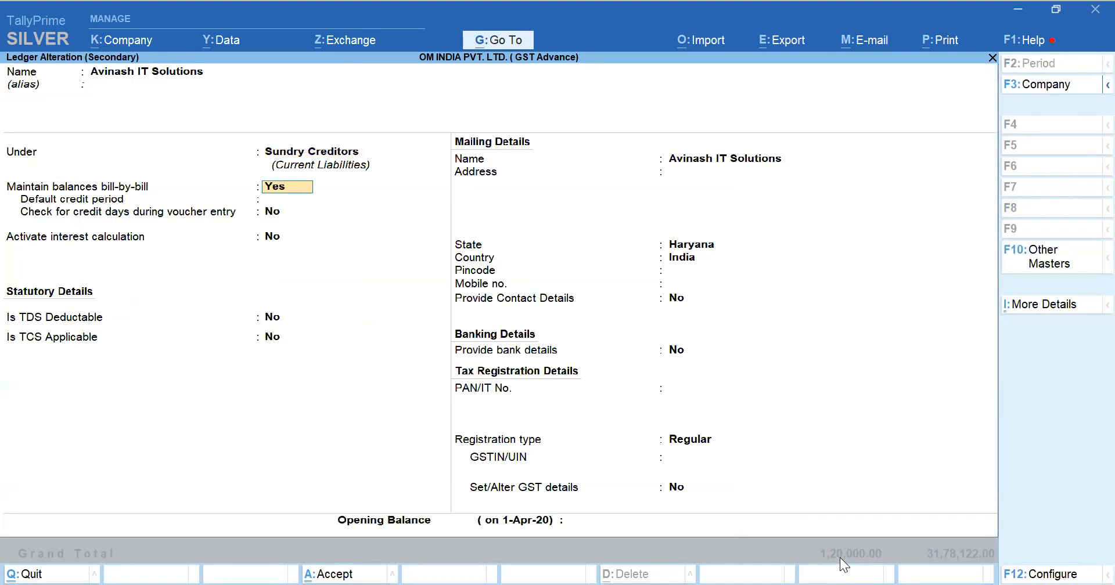
key(Return)
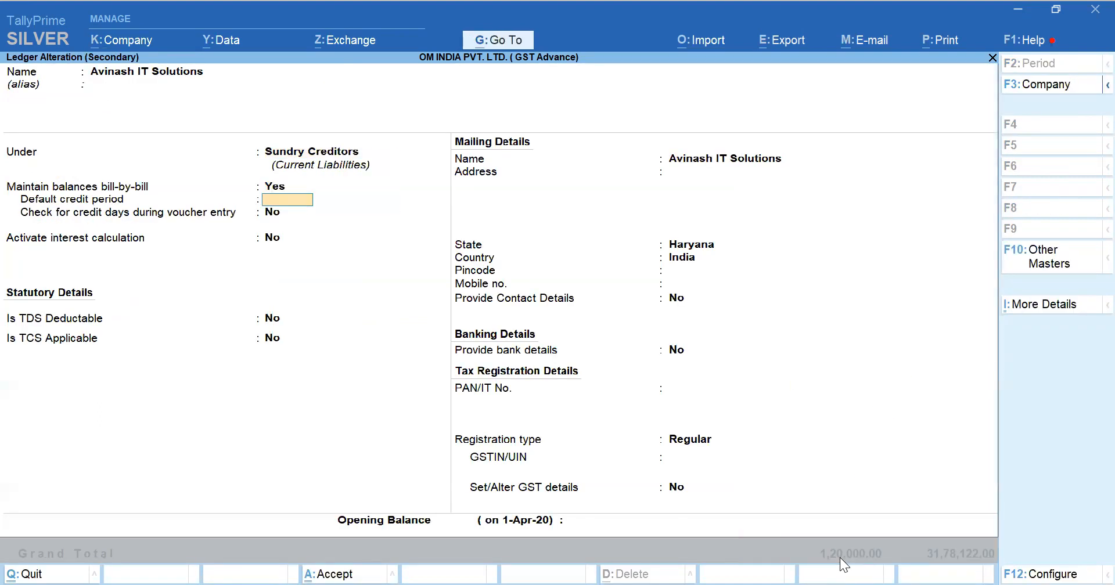
key(BackSpace)
key(BackSpace)
text(Ad)
key(Down)
key(Return)
key(ctrl+a)
key(Up)
key(Up)
key(Up)
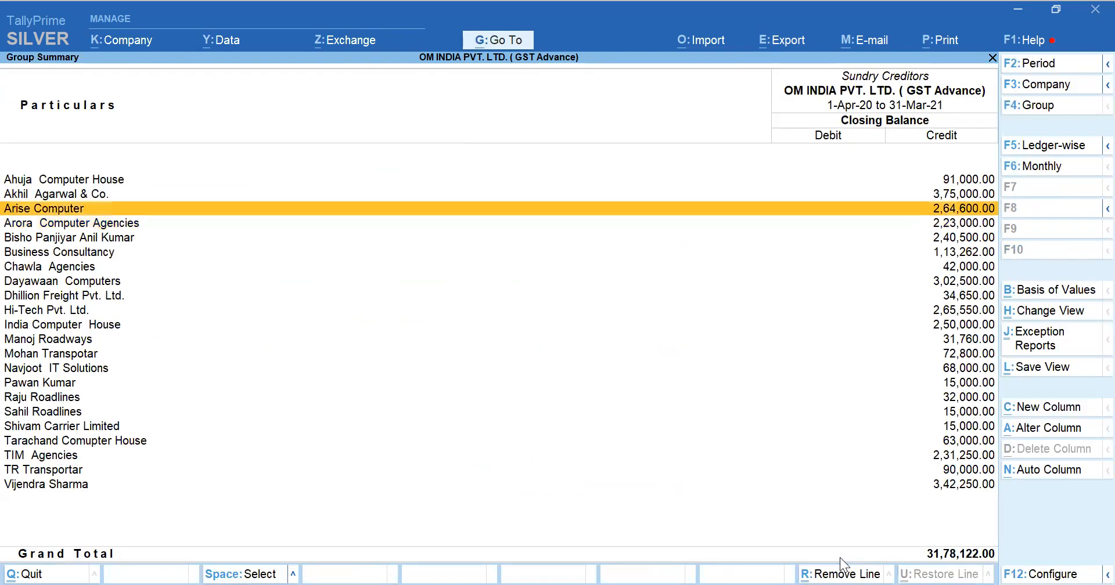
Review the advance groups on the Balance Sheet and check the Sundry Creditors figure against its group summary
key(Escape)
key(Down)
key(Down)
key(Down)
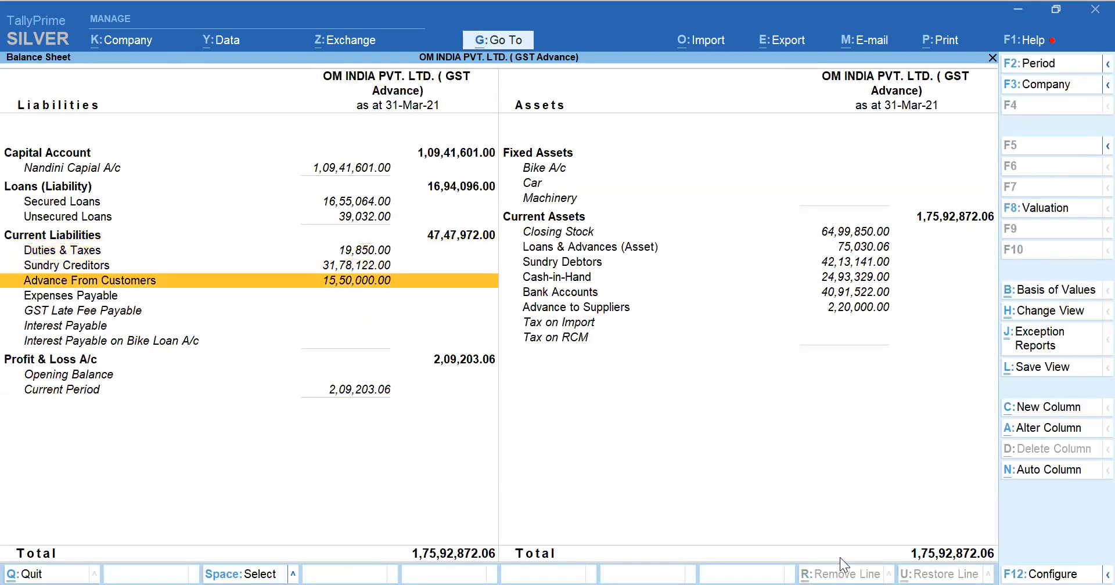
key(Up)
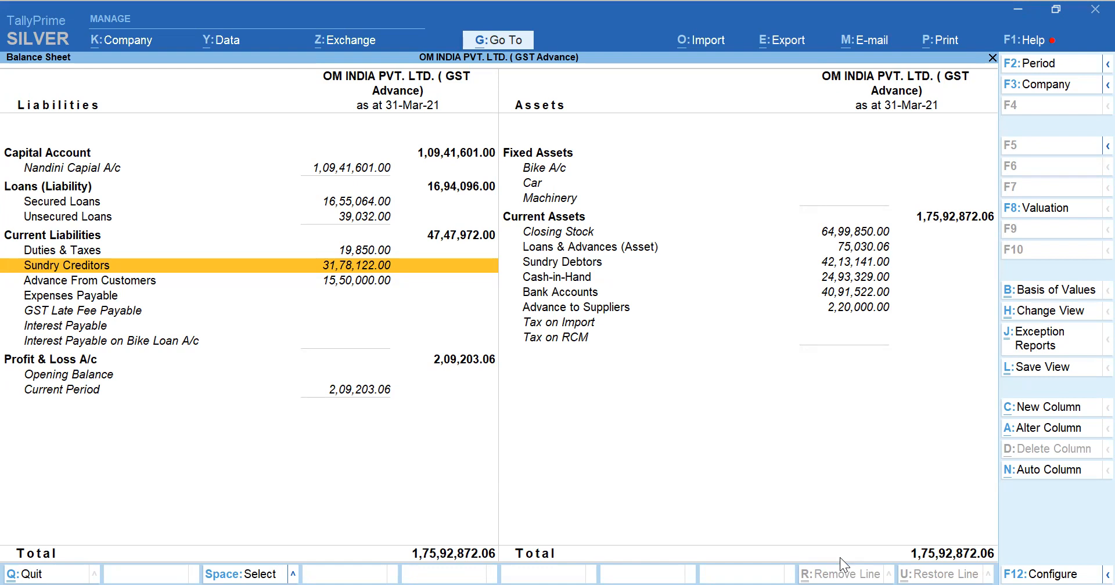
key(Return)
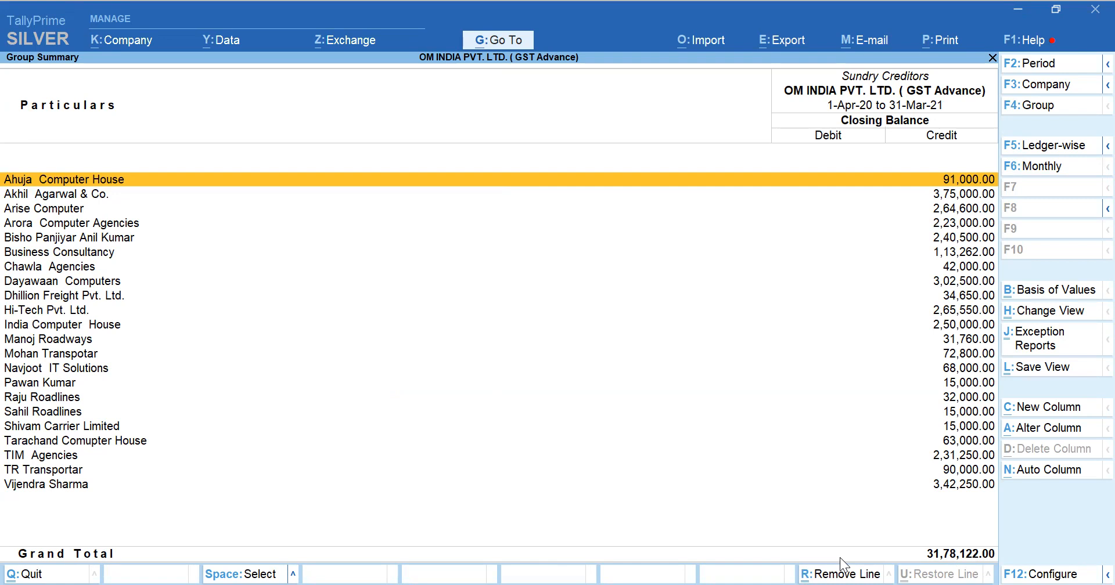
key(Escape)
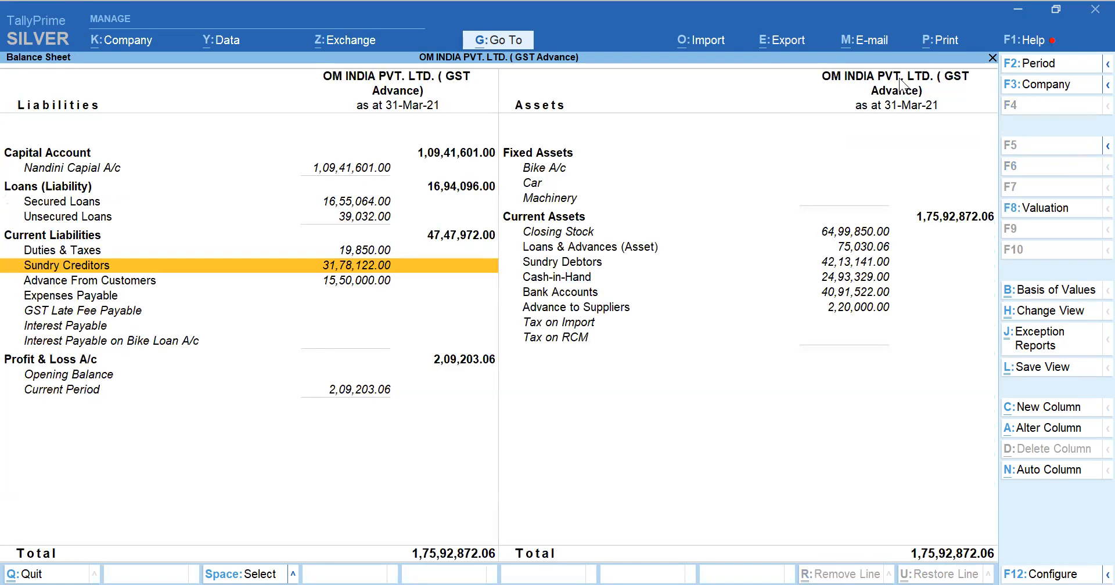